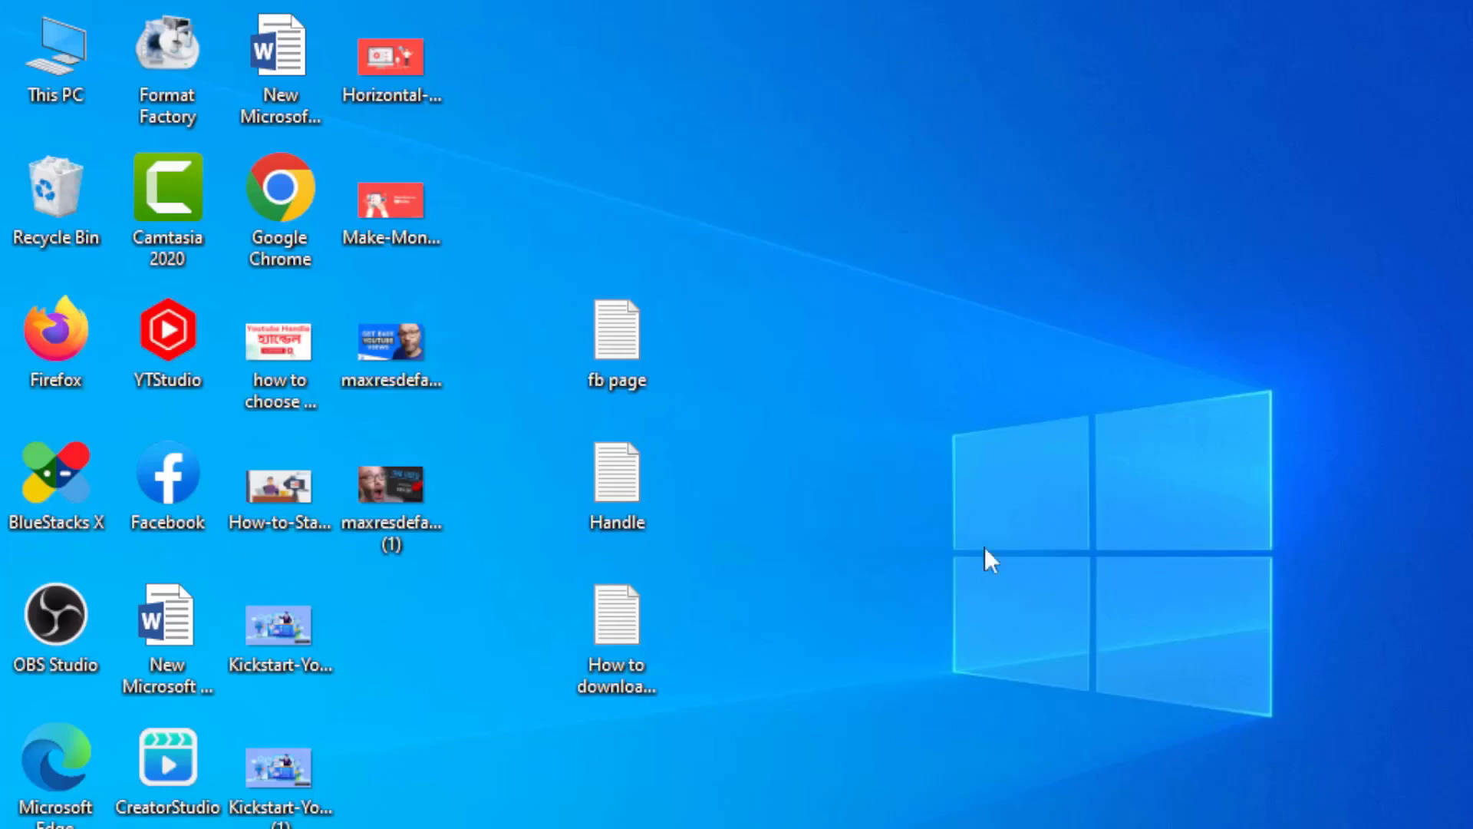
Refresh the Windows desktop twice from its right-click menu.
right_click(909, 494)
click(956, 578)
right_click(878, 528)
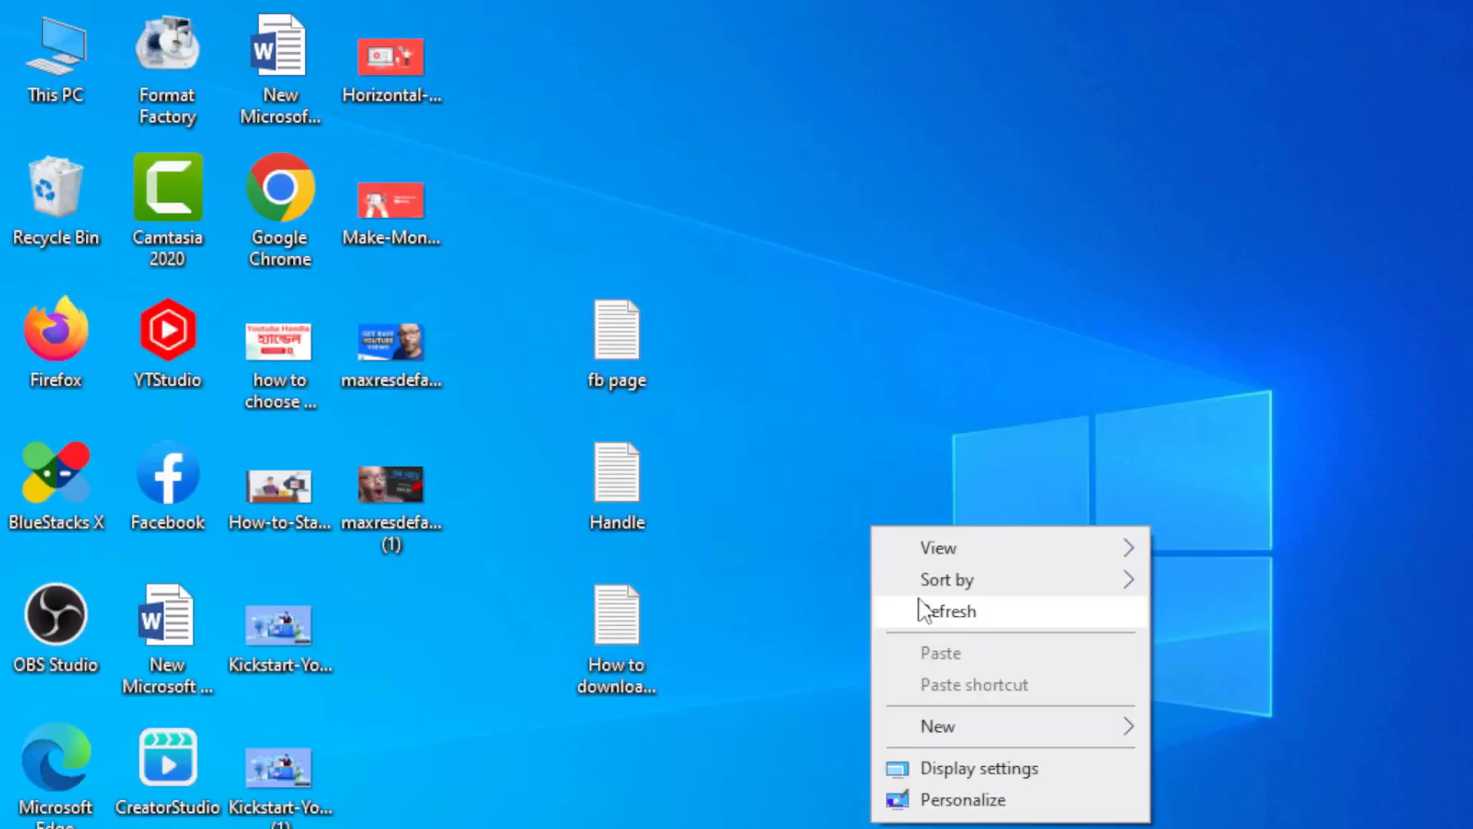
click(924, 612)
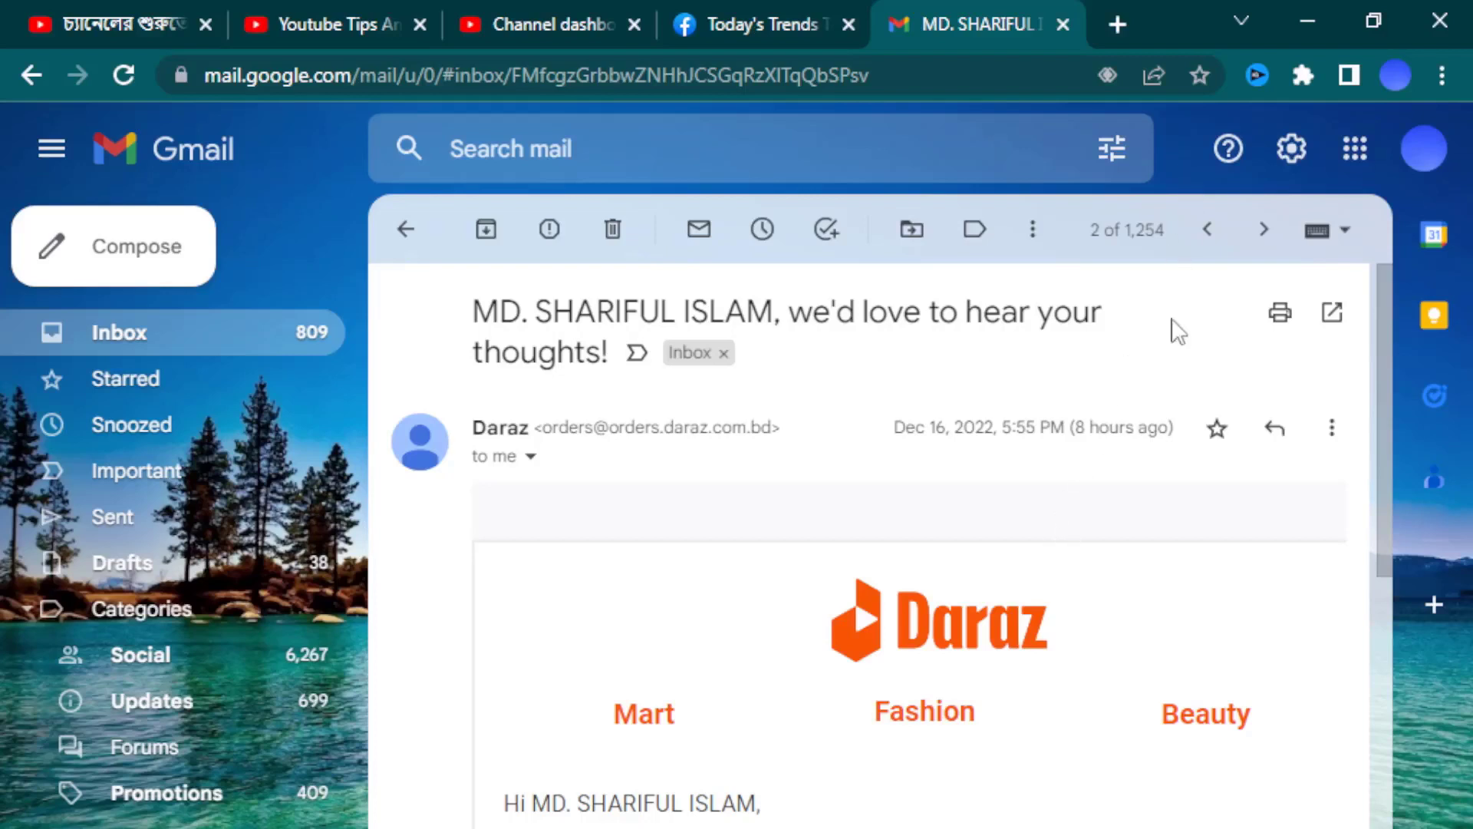
Launch Drive from Gmail's Google apps grid into a new browser tab.
click(1355, 148)
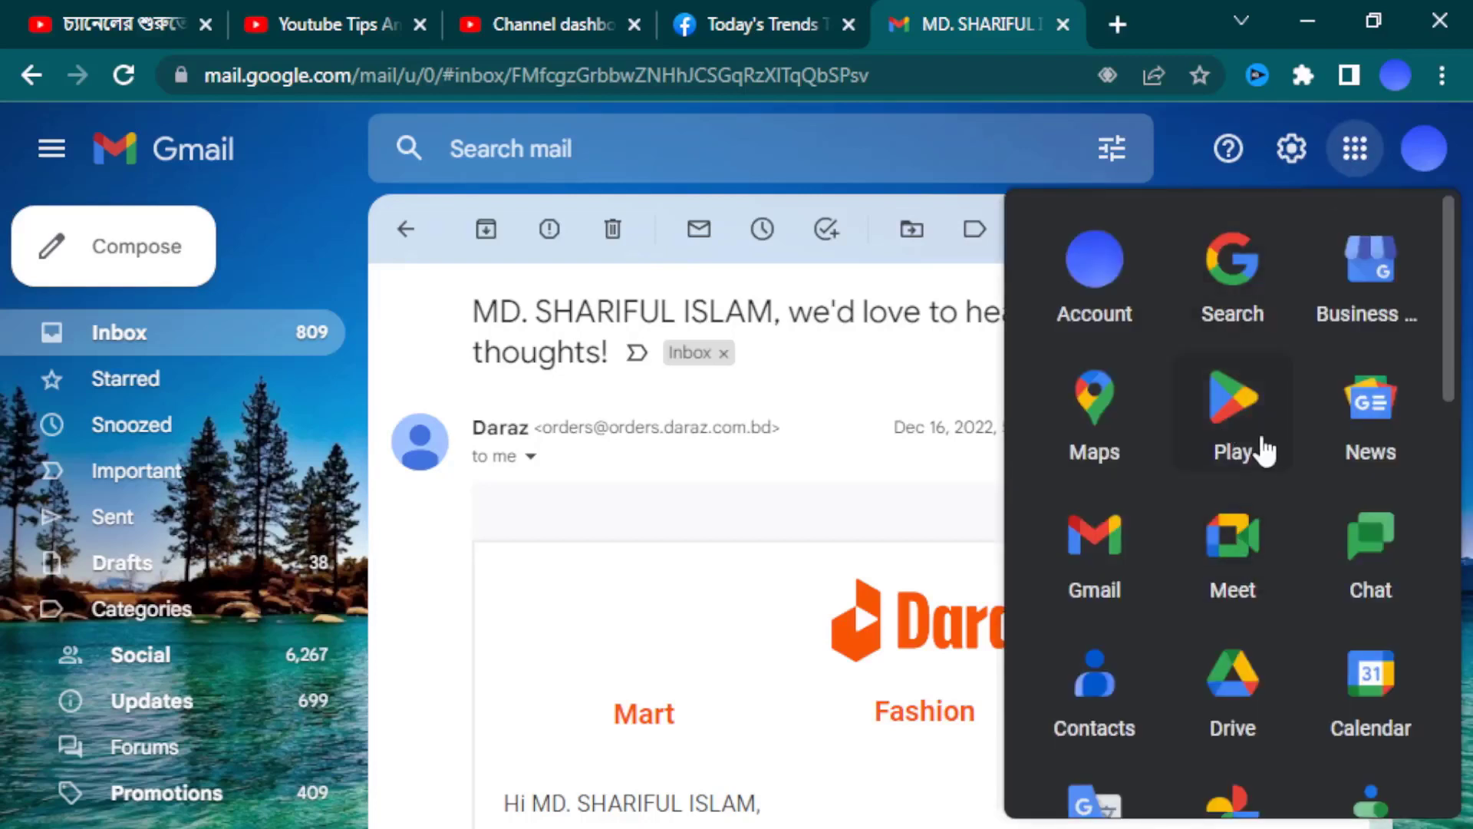
scroll(1263, 451, down, 2)
scroll(1259, 459, down, 1)
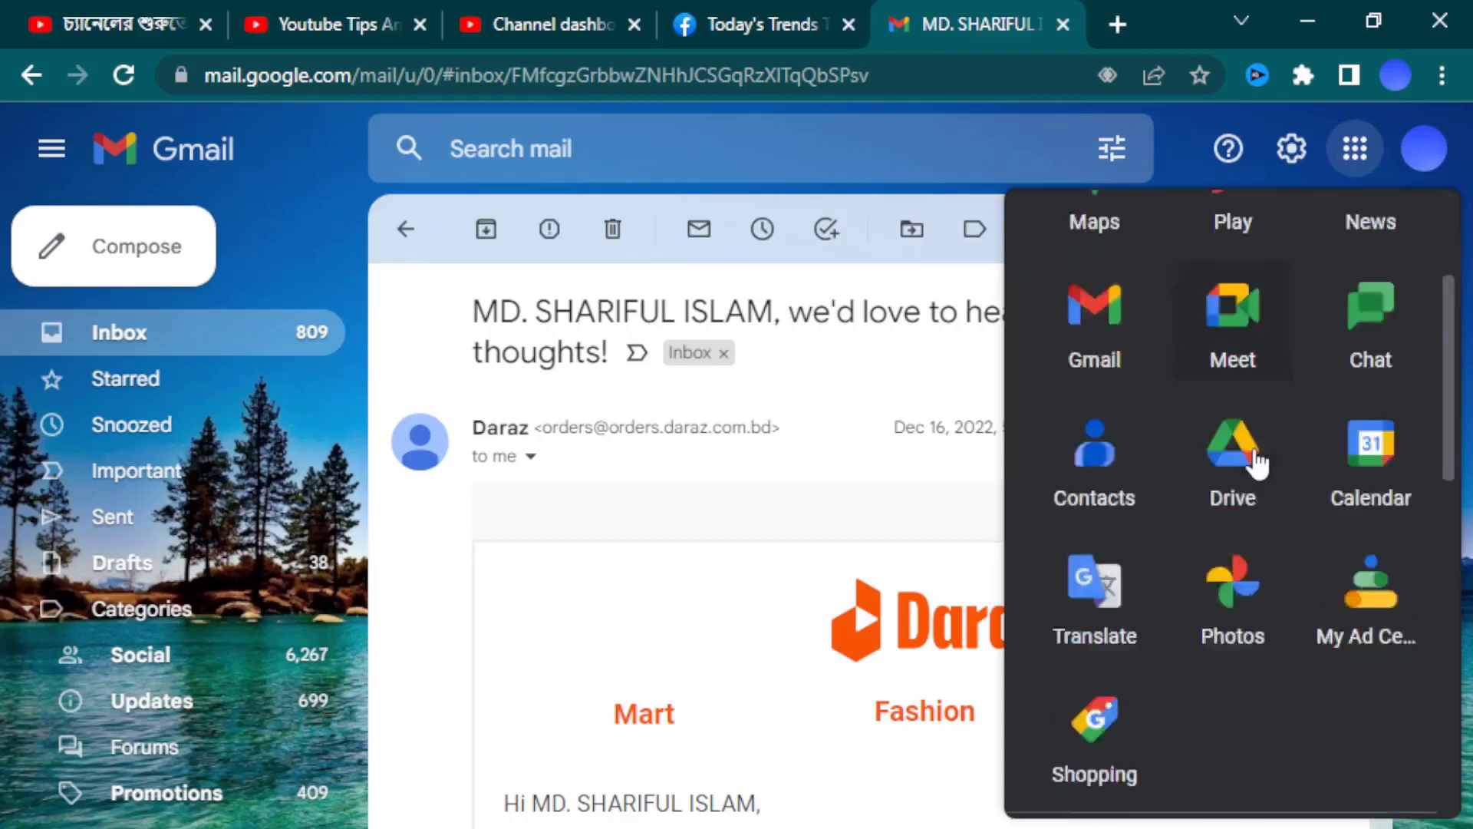
scroll(1257, 463, down, 2)
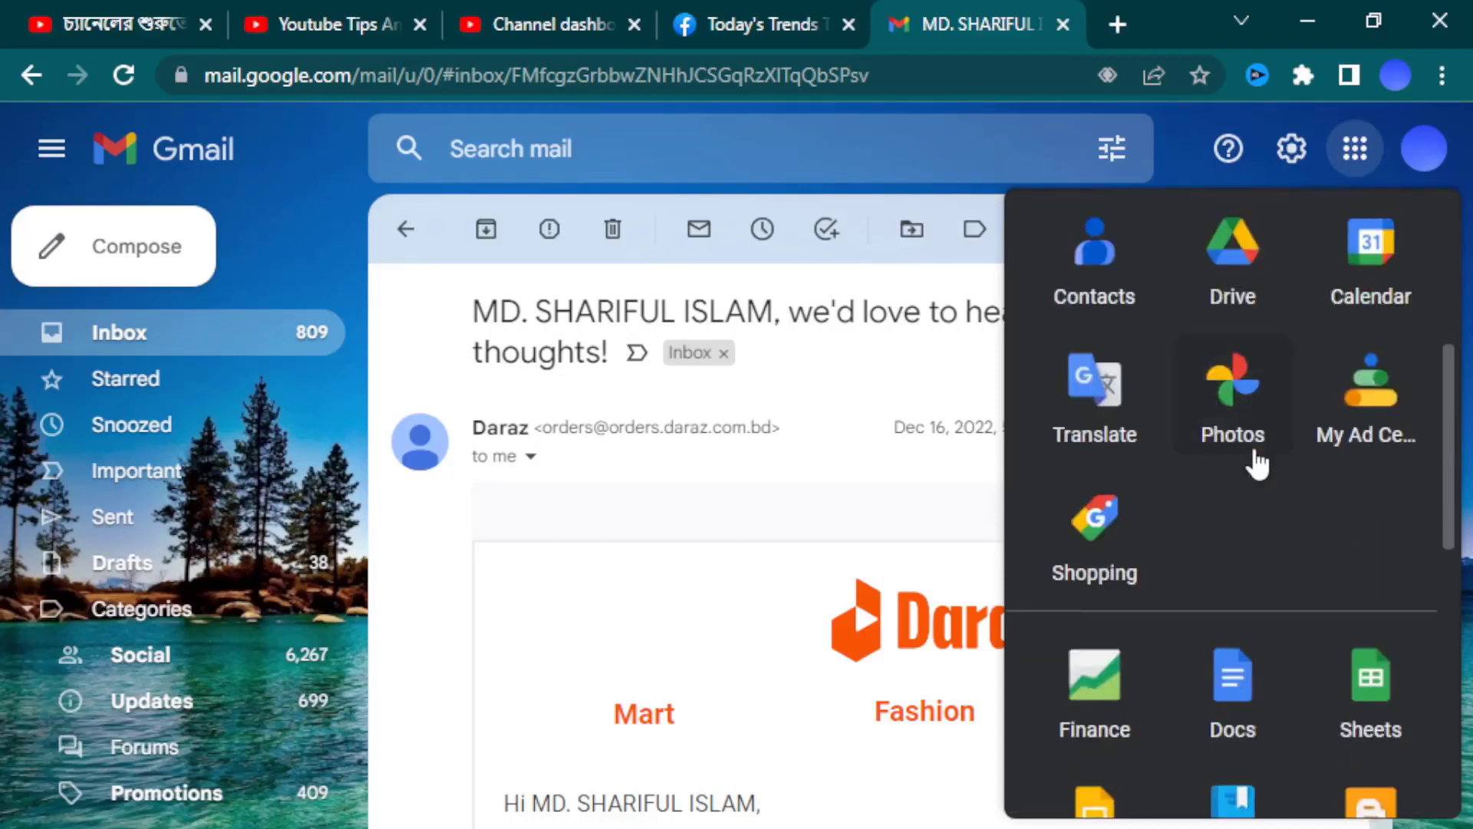
scroll(1257, 462, up, 3)
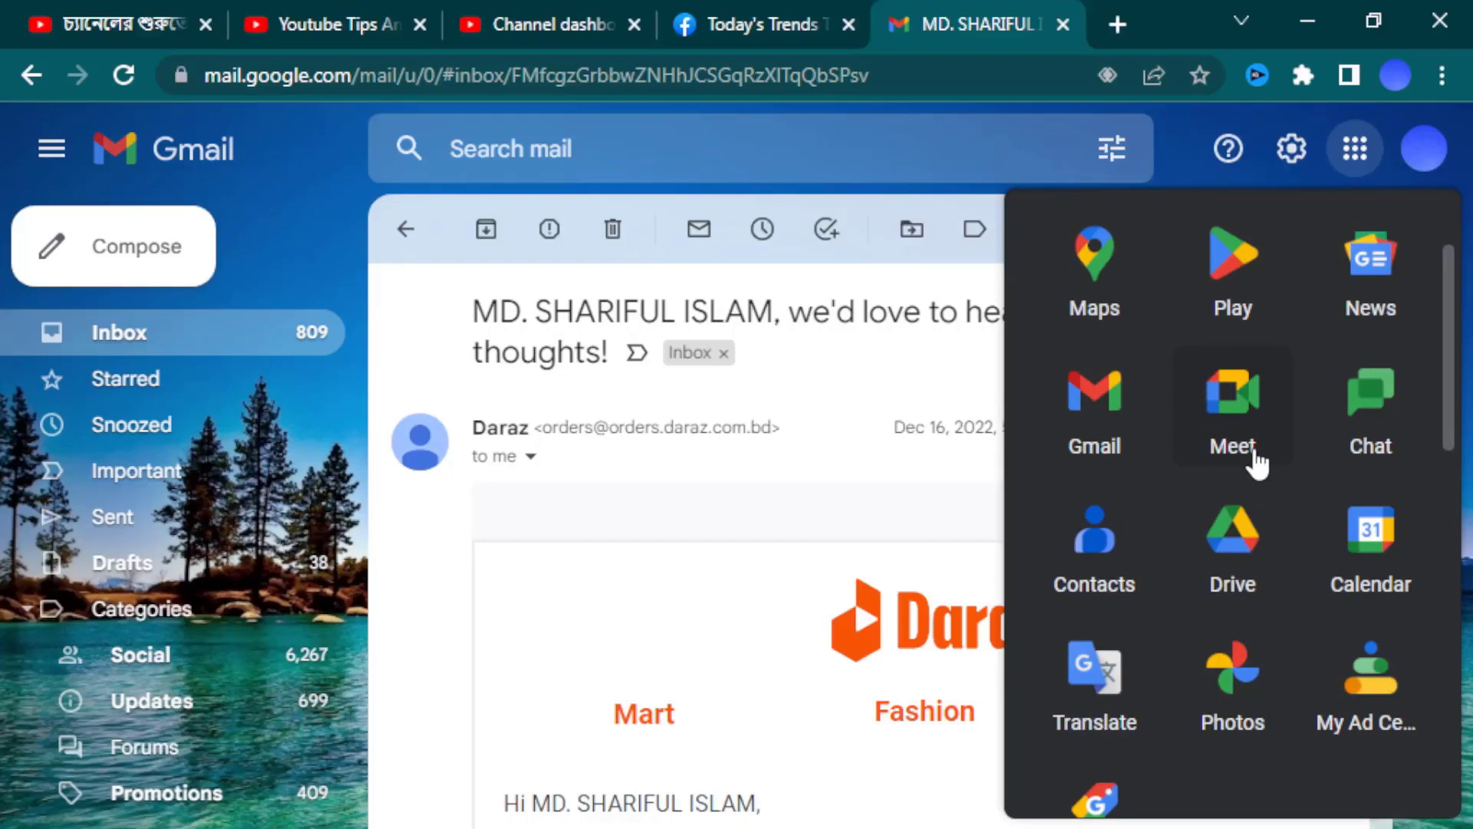
click(1240, 570)
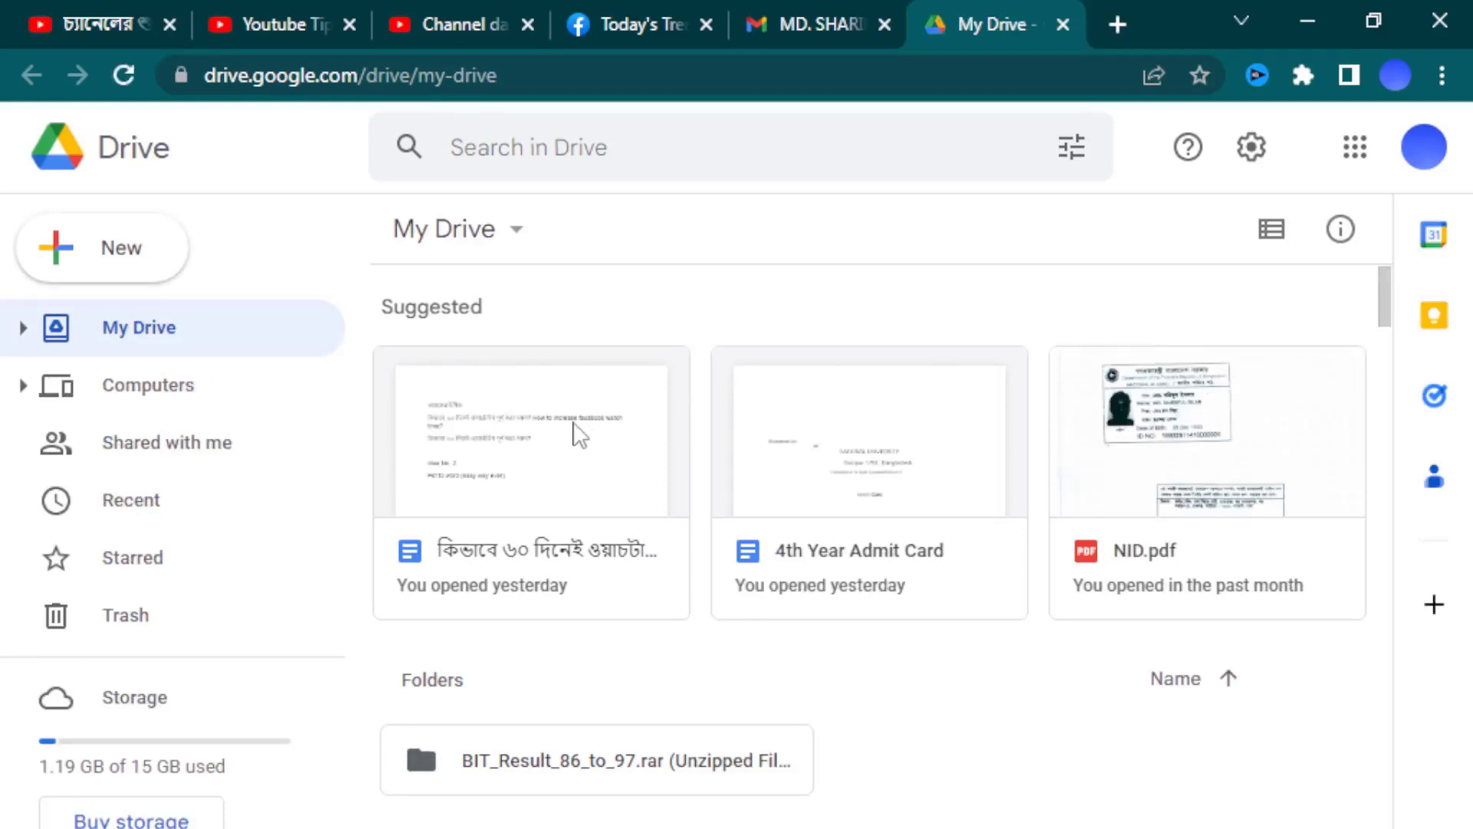
Scroll the My Drive file grid until both Birth Certificate PDFs are visible.
scroll(581, 441, down, 3)
scroll(587, 457, down, 3)
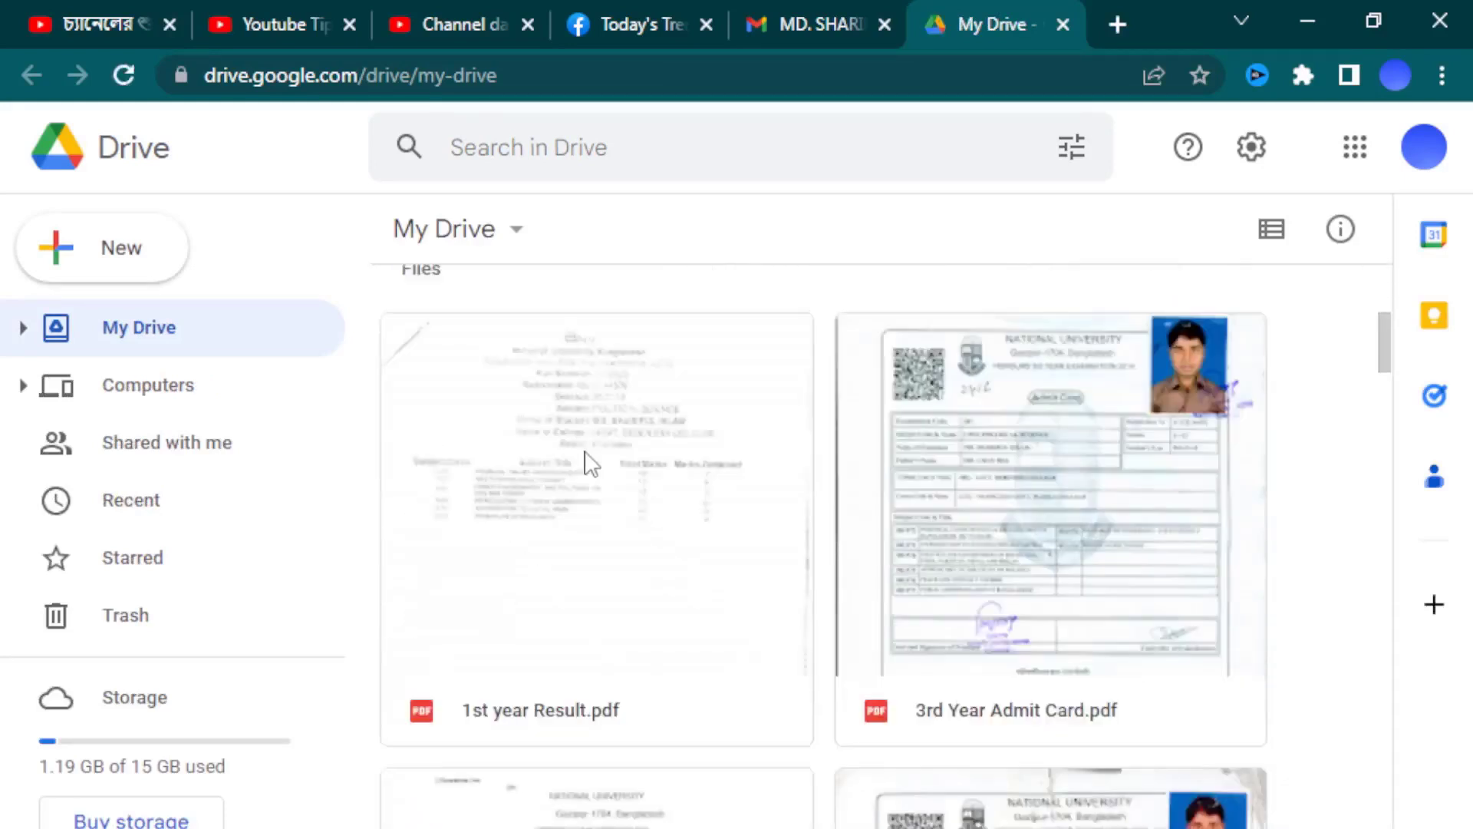
scroll(591, 464, down, 2)
scroll(591, 468, down, 3)
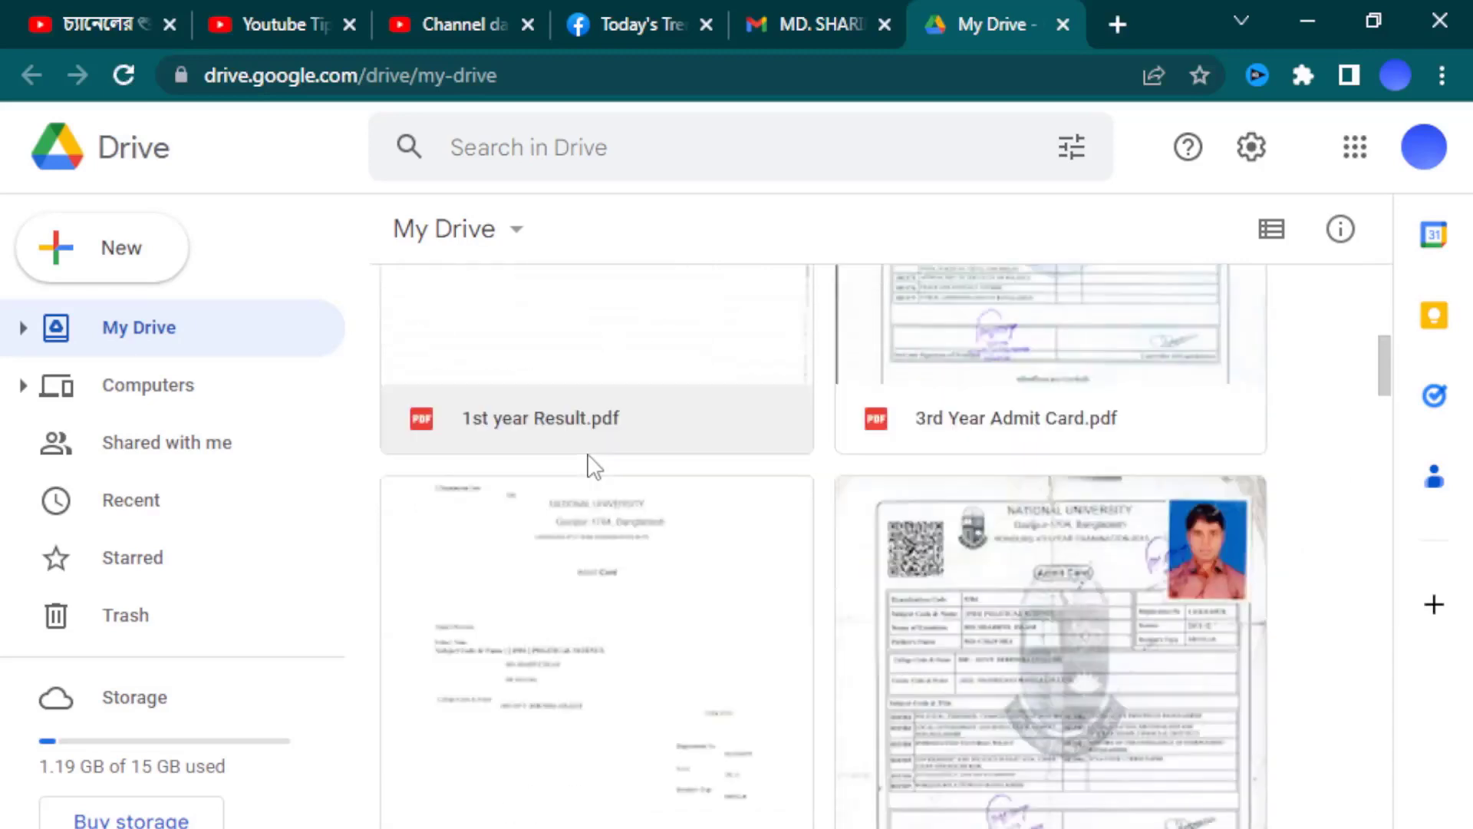
scroll(591, 472, down, 2)
scroll(591, 473, down, 3)
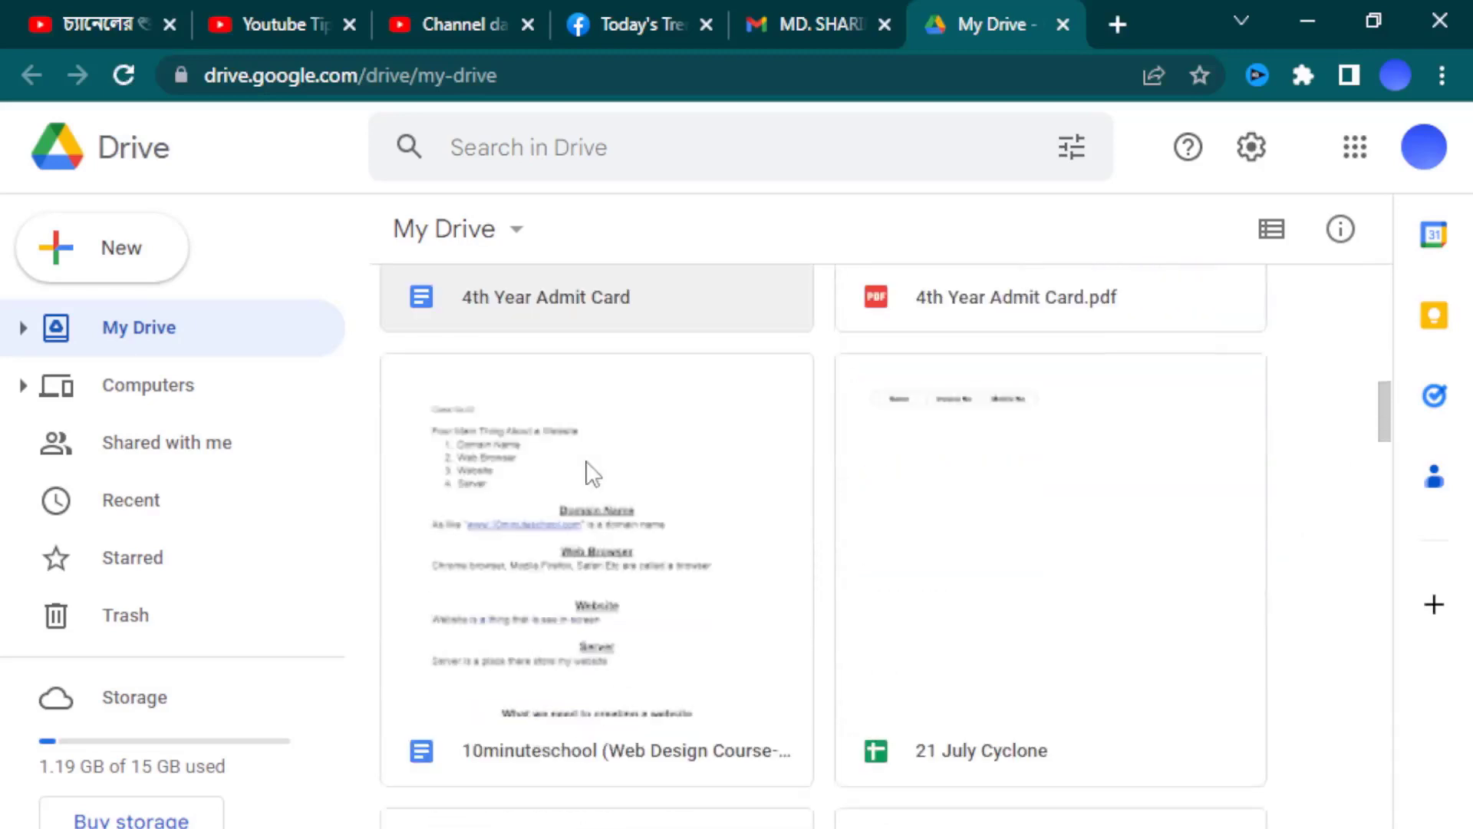
scroll(620, 526, down, 2)
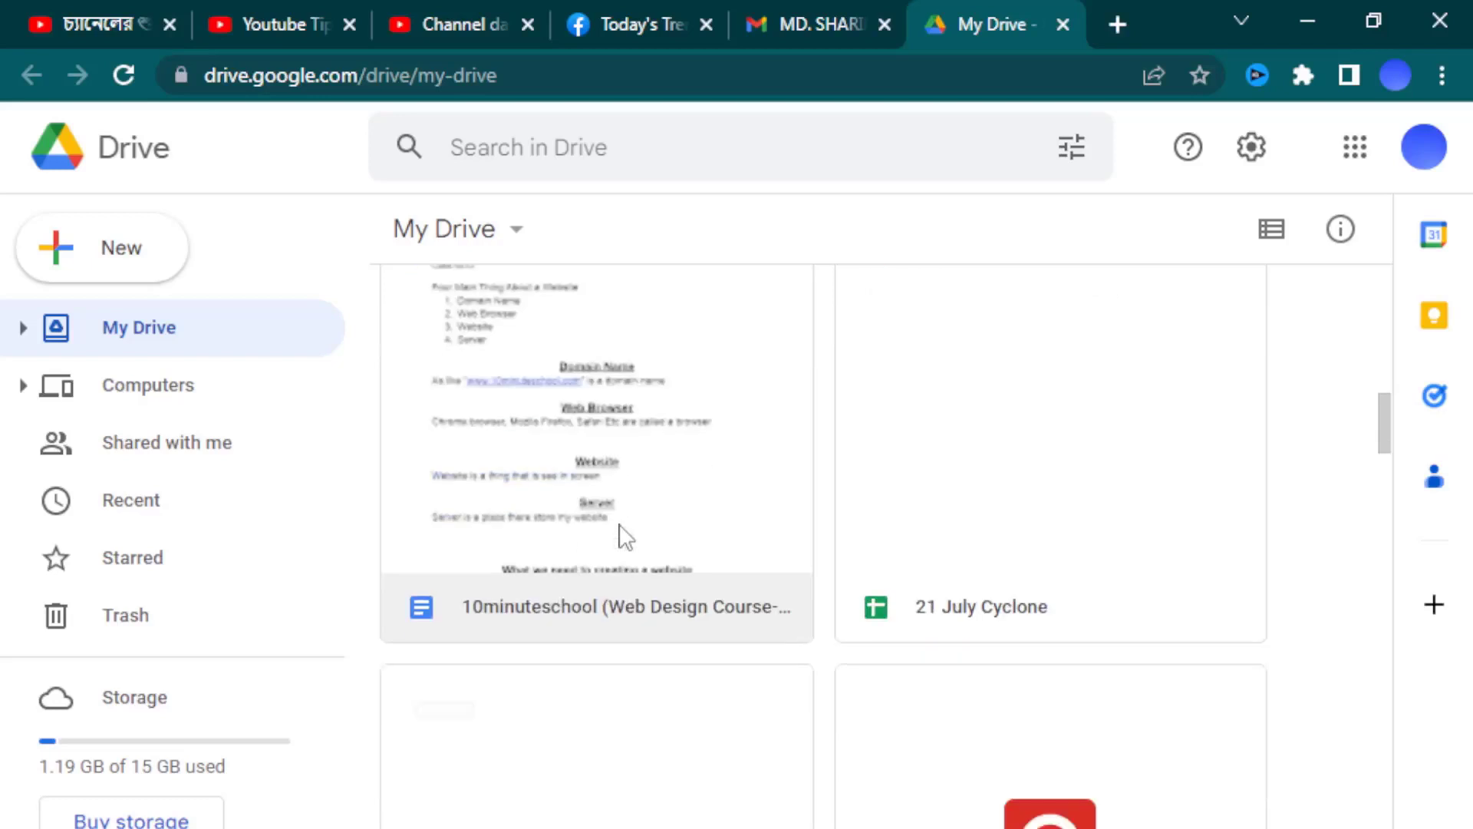
scroll(626, 535, up, 5)
scroll(626, 537, up, 3)
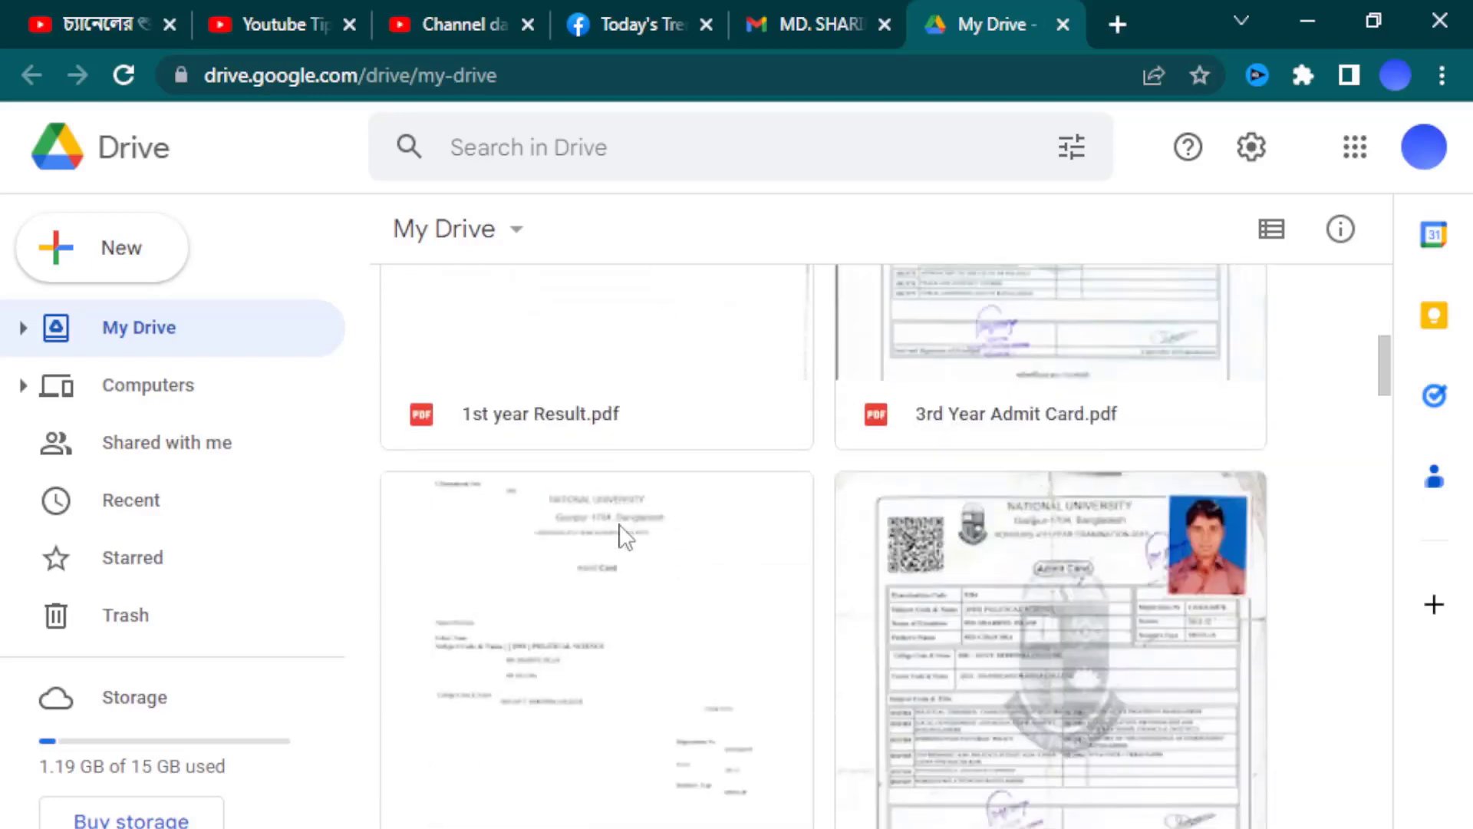
scroll(614, 572, up, 1)
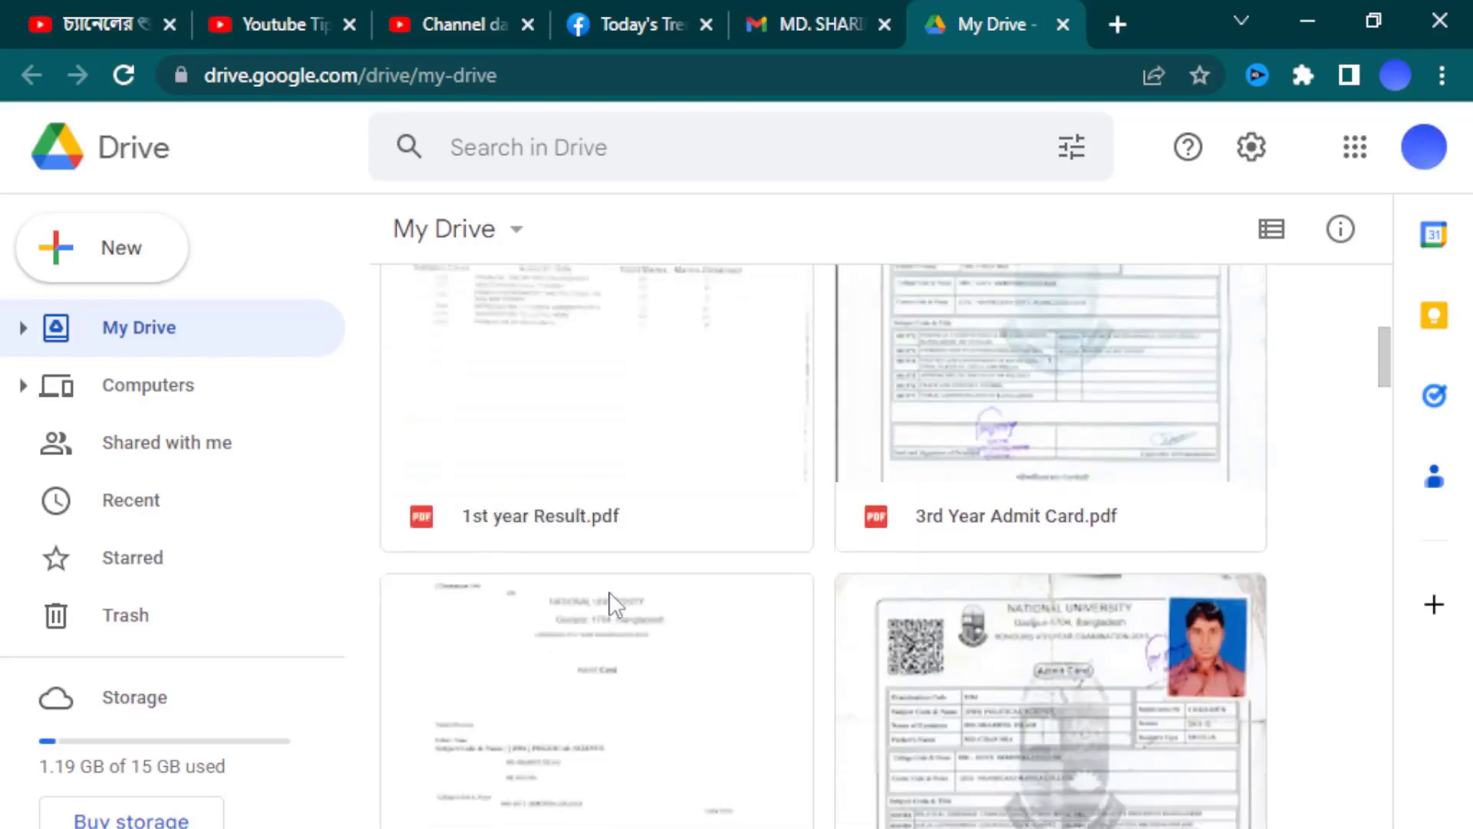
scroll(612, 606, down, 3)
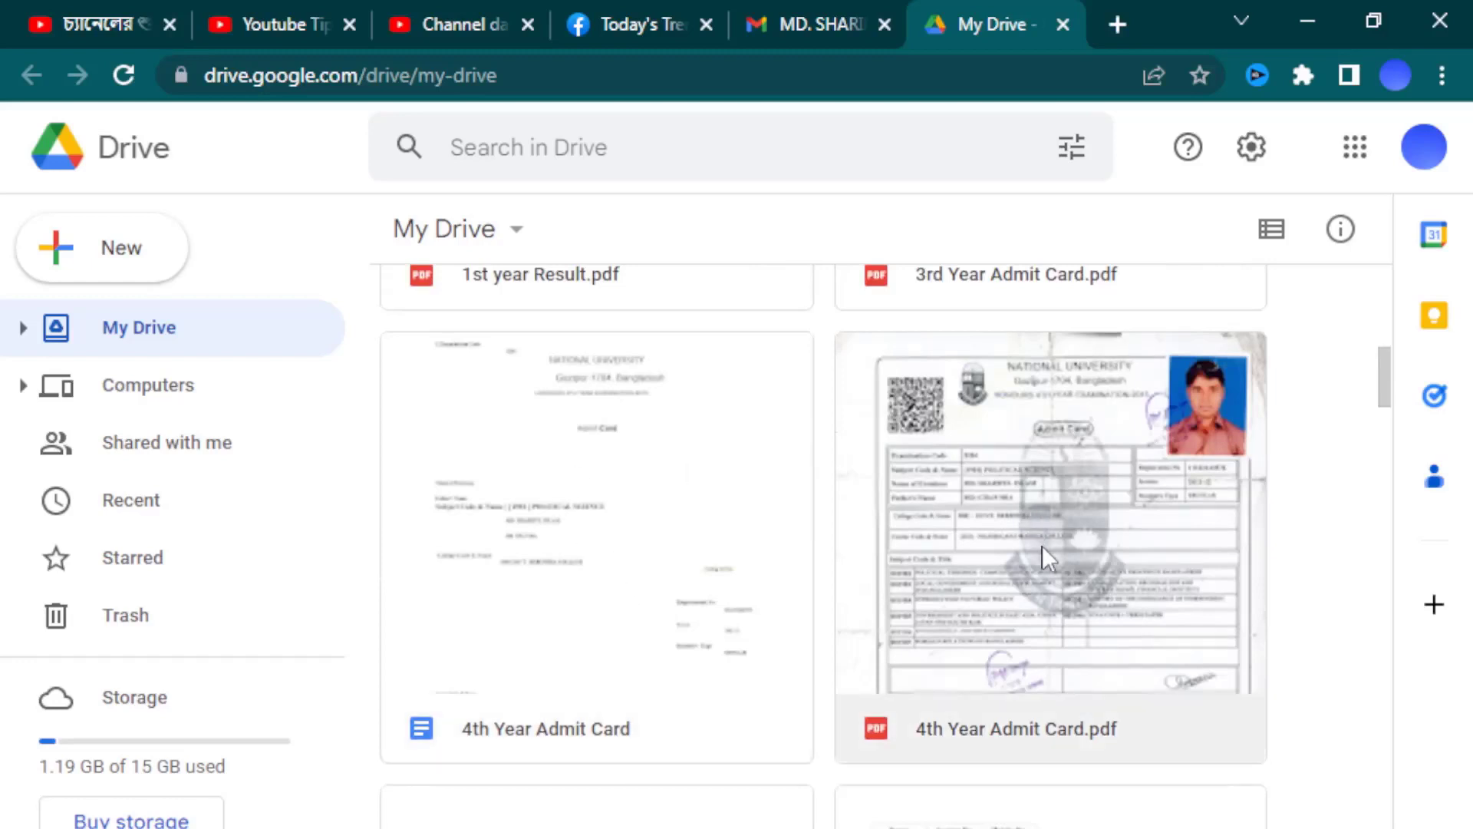
scroll(1034, 518, down, 2)
scroll(1010, 518, up, 2)
scroll(982, 472, down, 5)
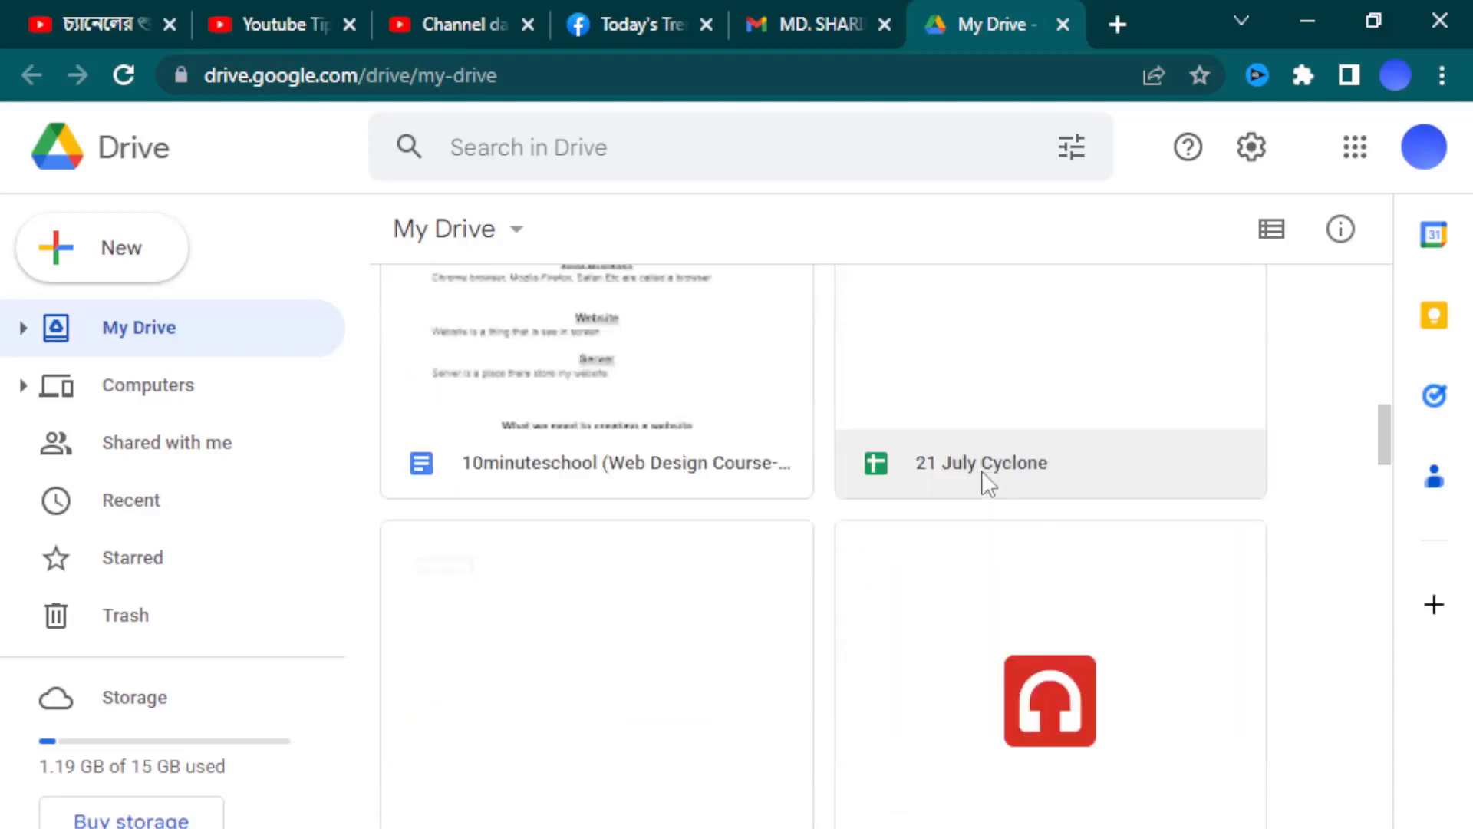
scroll(849, 527, down, 3)
scroll(849, 533, down, 3)
scroll(849, 532, down, 2)
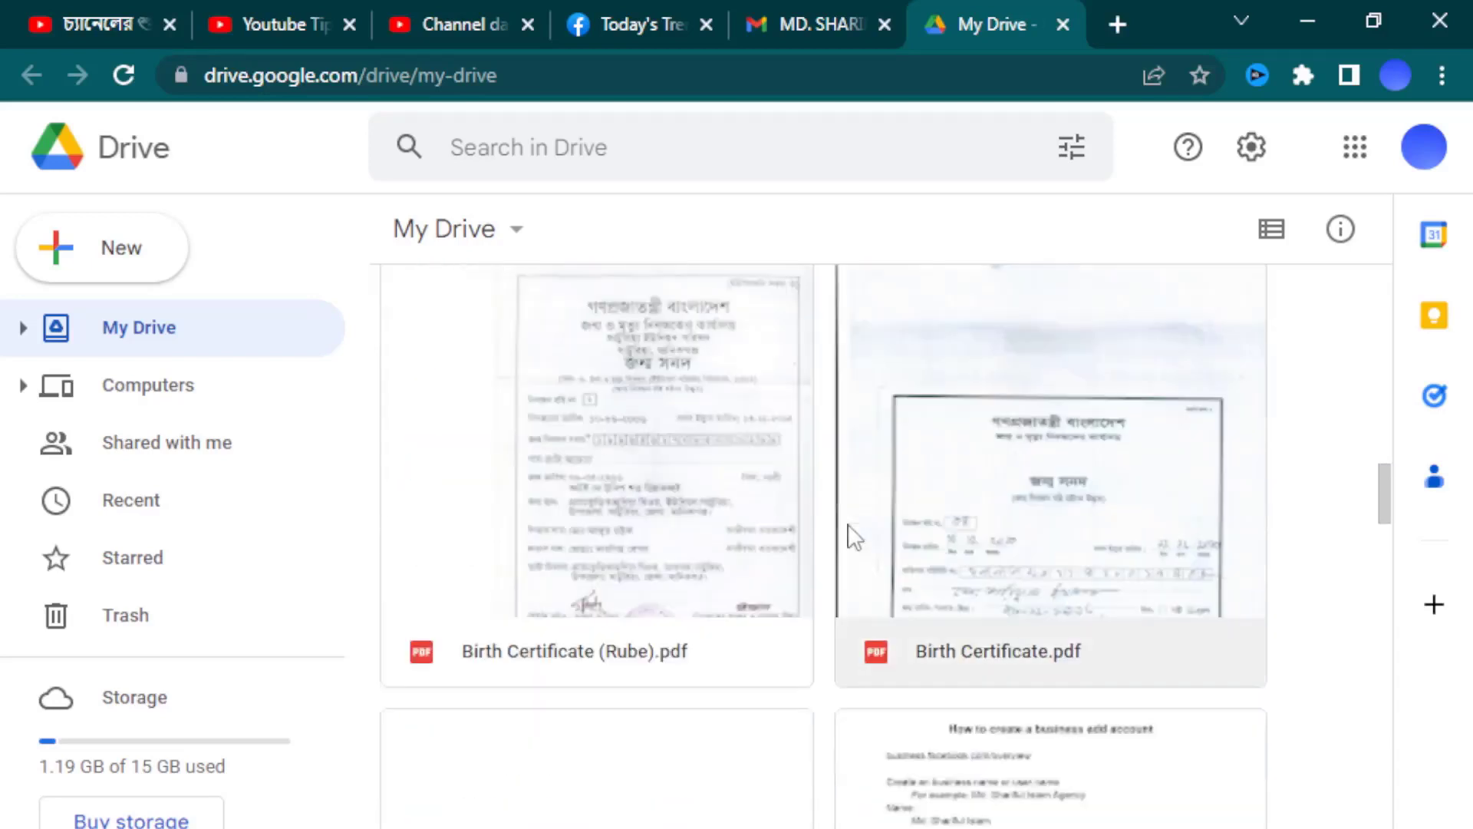
scroll(721, 491, up, 2)
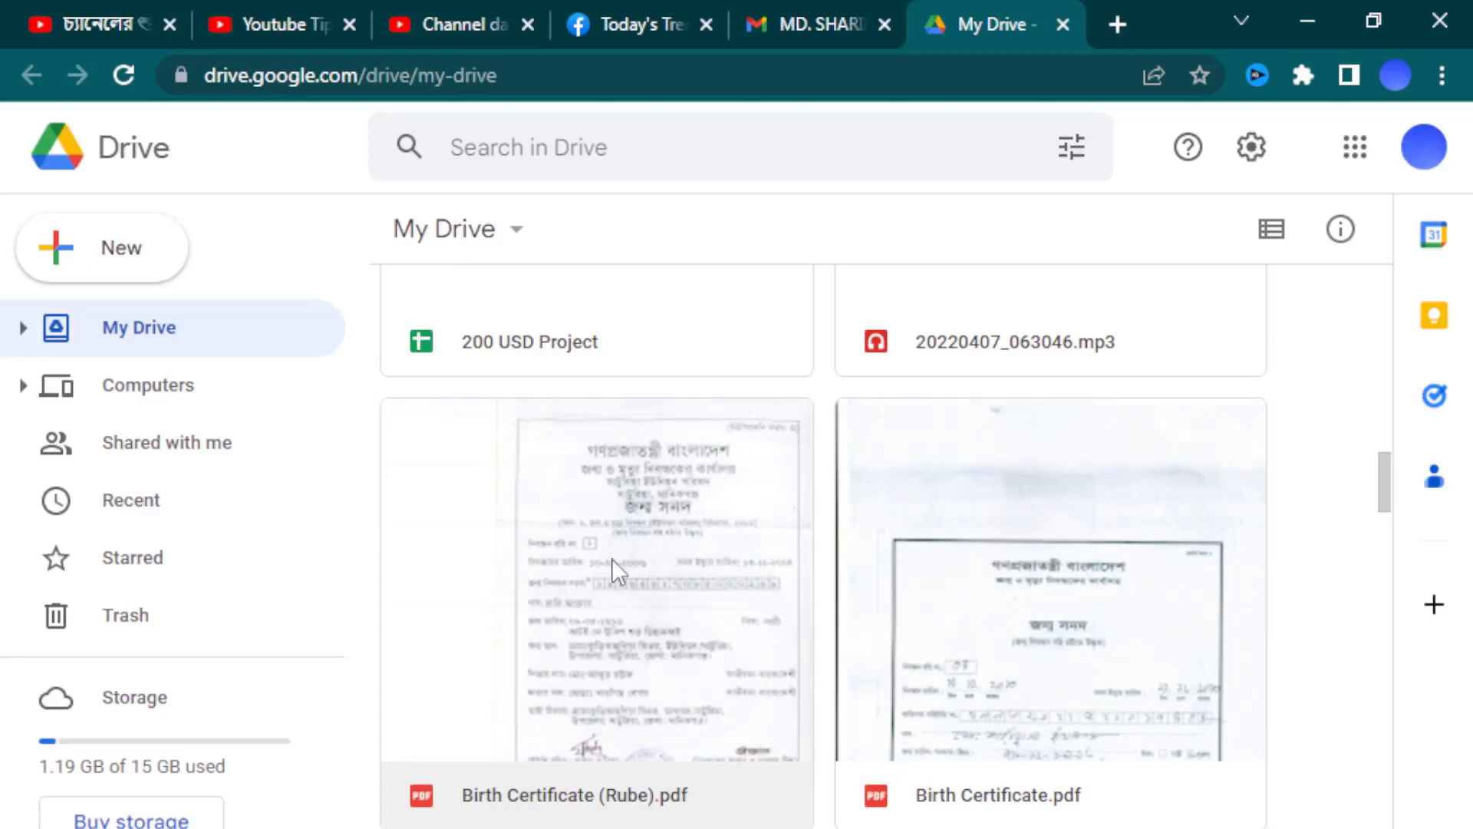
Open Birth Certificate (Rube).pdf with Google Docs to convert it.
right_click(618, 558)
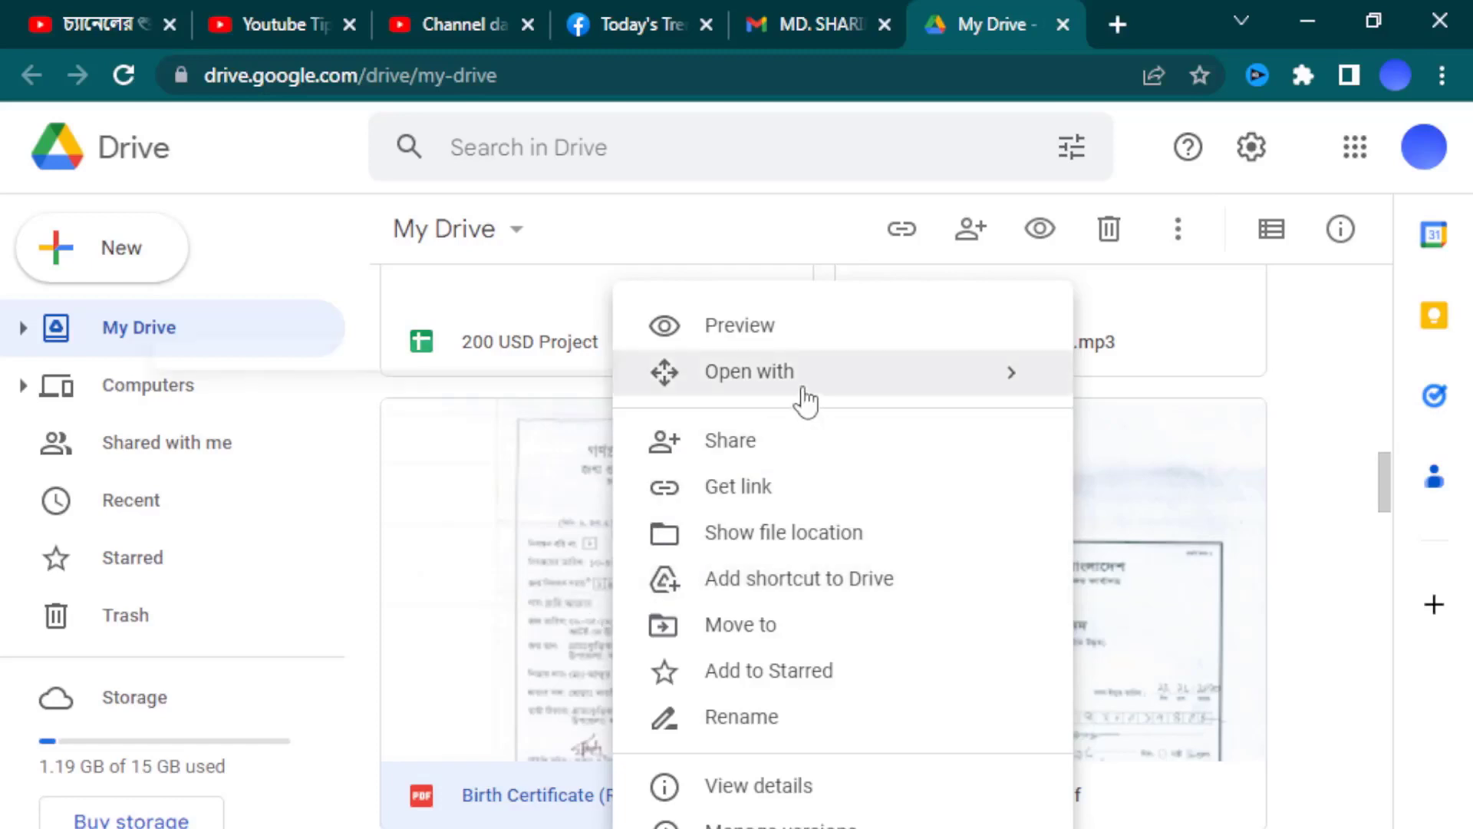
mouse_move(749, 371)
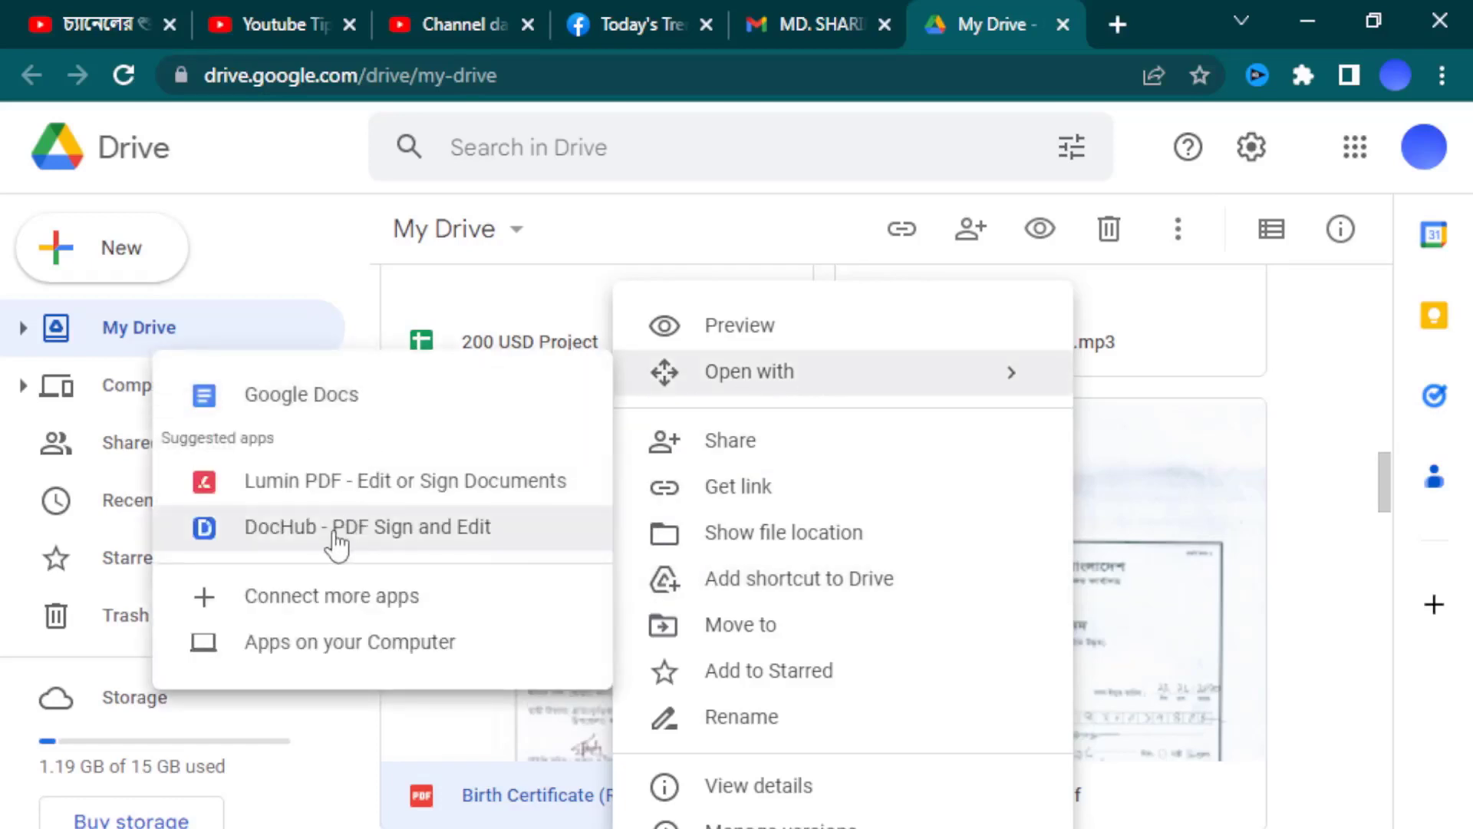
click(311, 415)
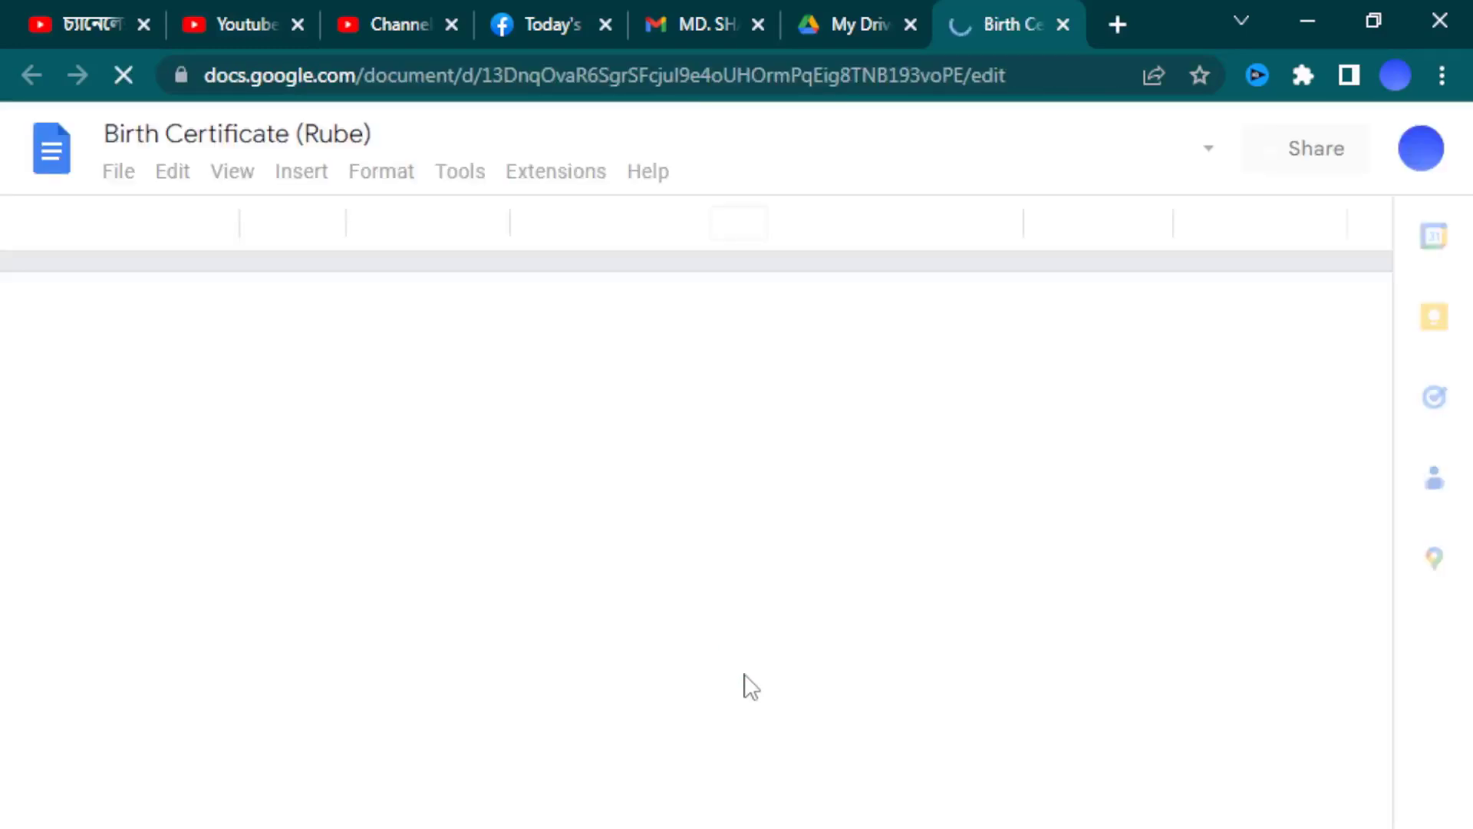
Scroll through the pages of the converted Bengali birth certificate.
scroll(713, 660, down, 6)
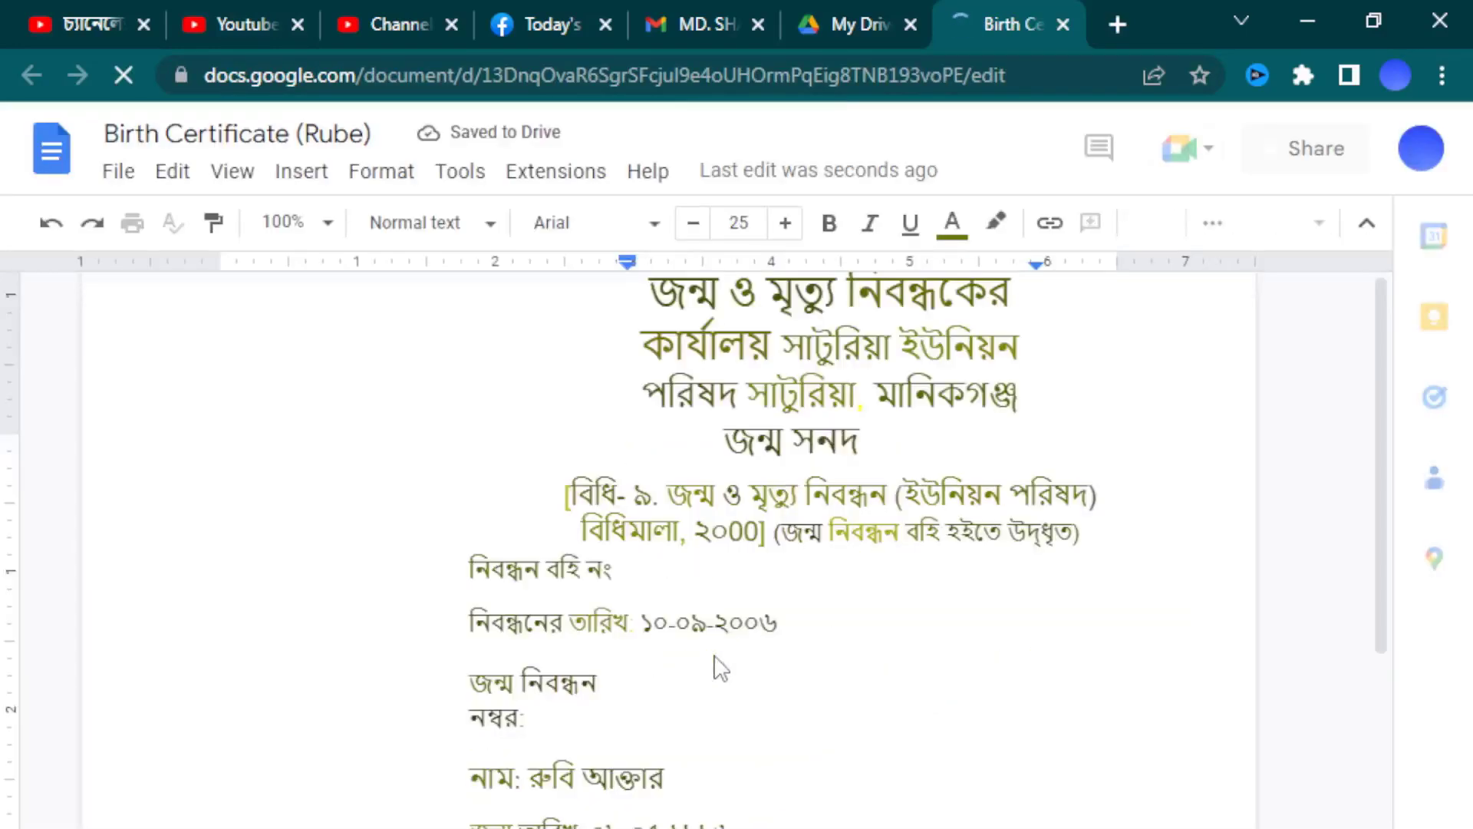
scroll(718, 670, down, 10)
scroll(719, 670, down, 5)
scroll(718, 675, down, 5)
scroll(718, 691, down, 5)
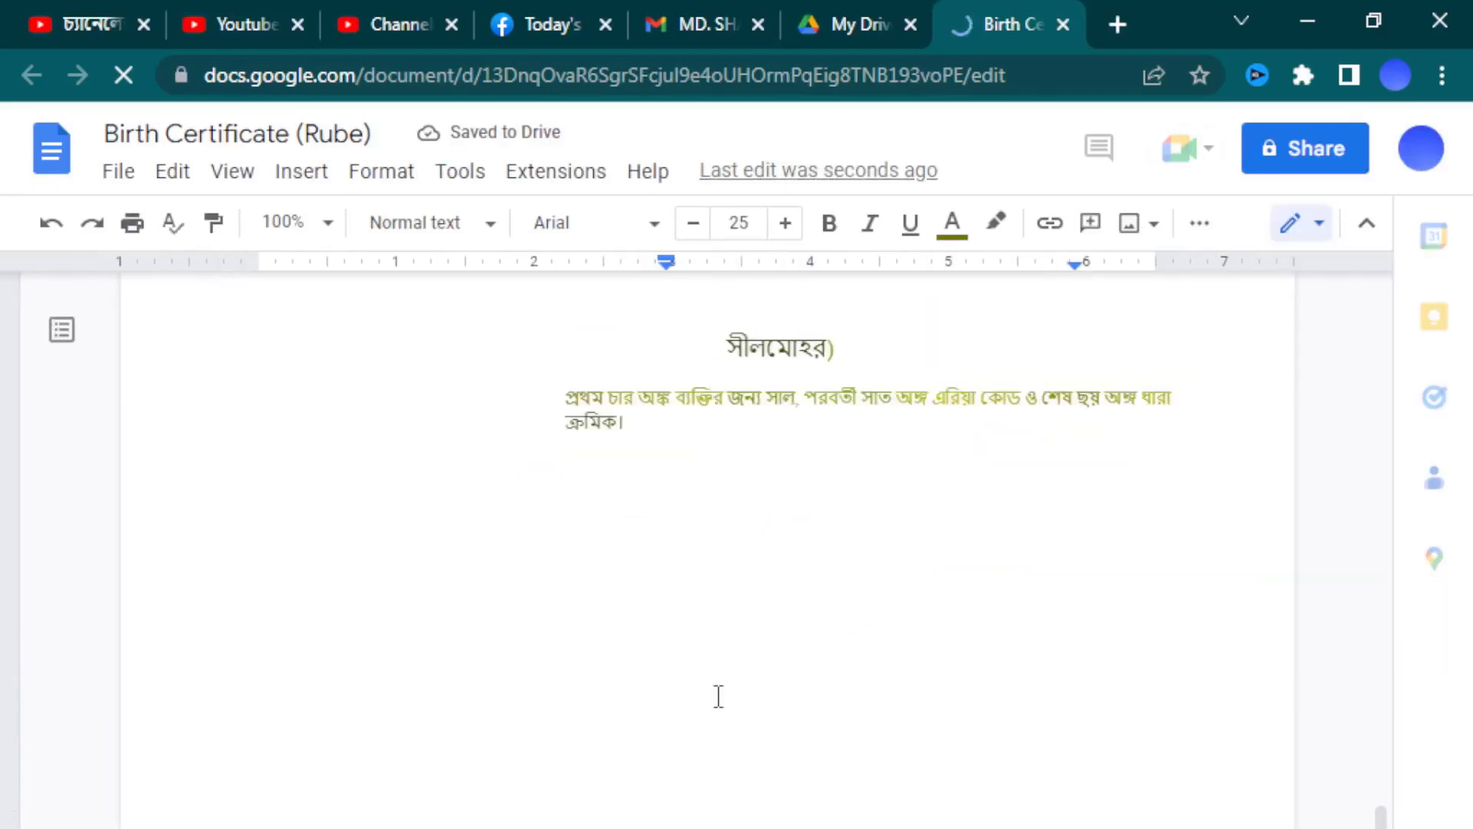
scroll(718, 707, up, 1)
scroll(713, 714, up, 5)
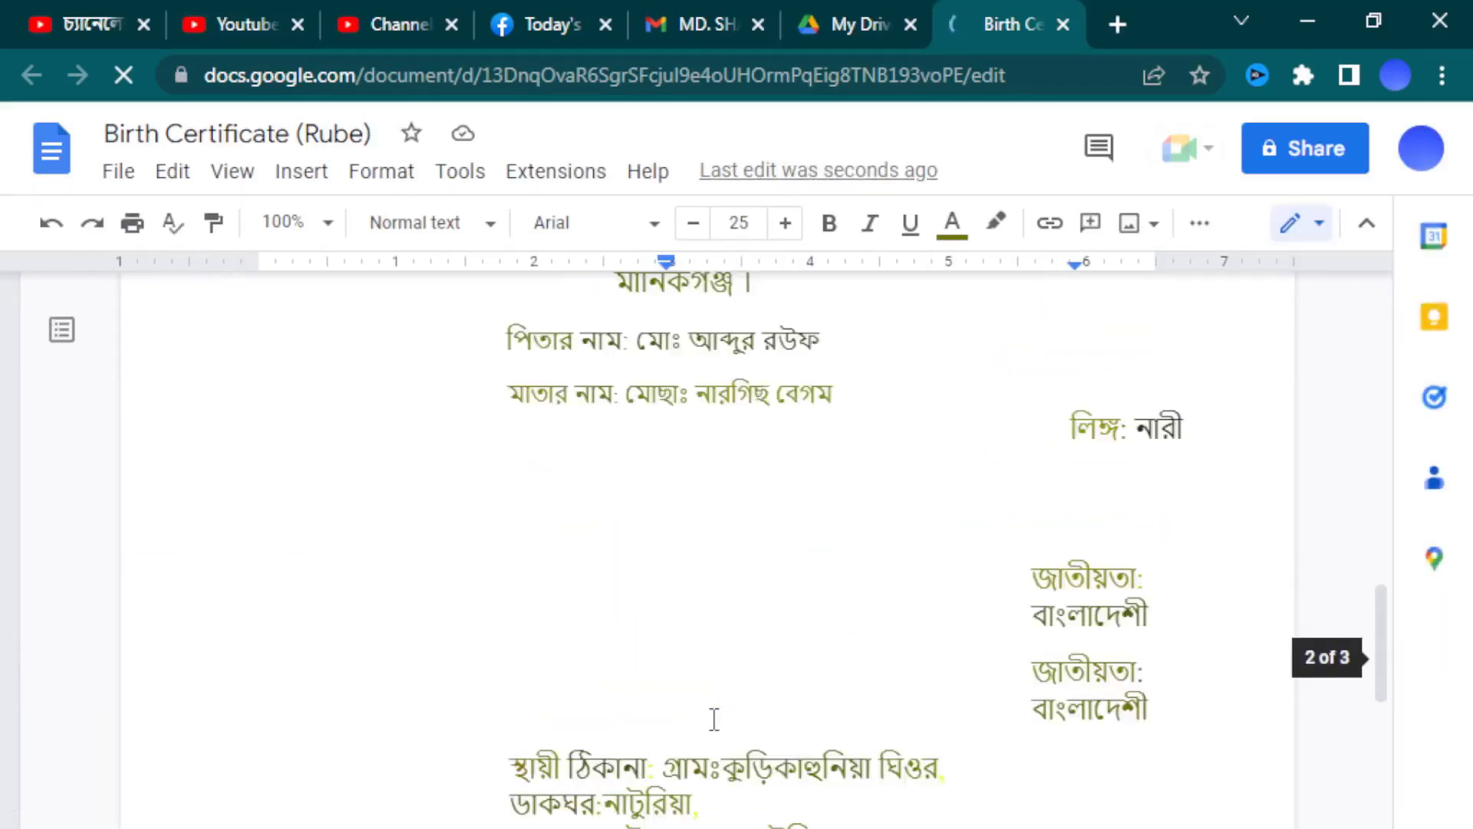
scroll(713, 719, up, 5)
scroll(714, 719, up, 8)
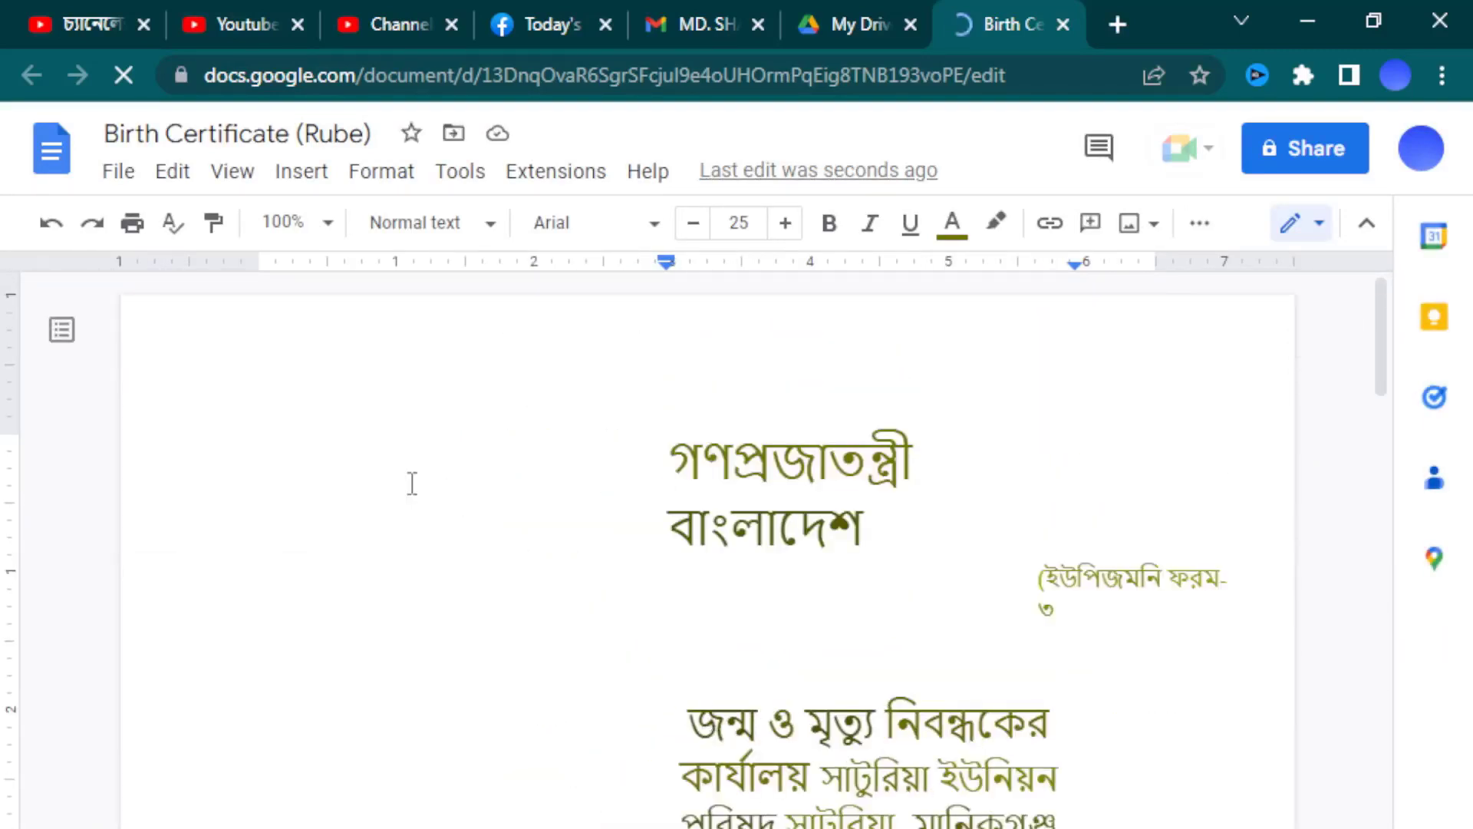
scroll(750, 510, down, 2)
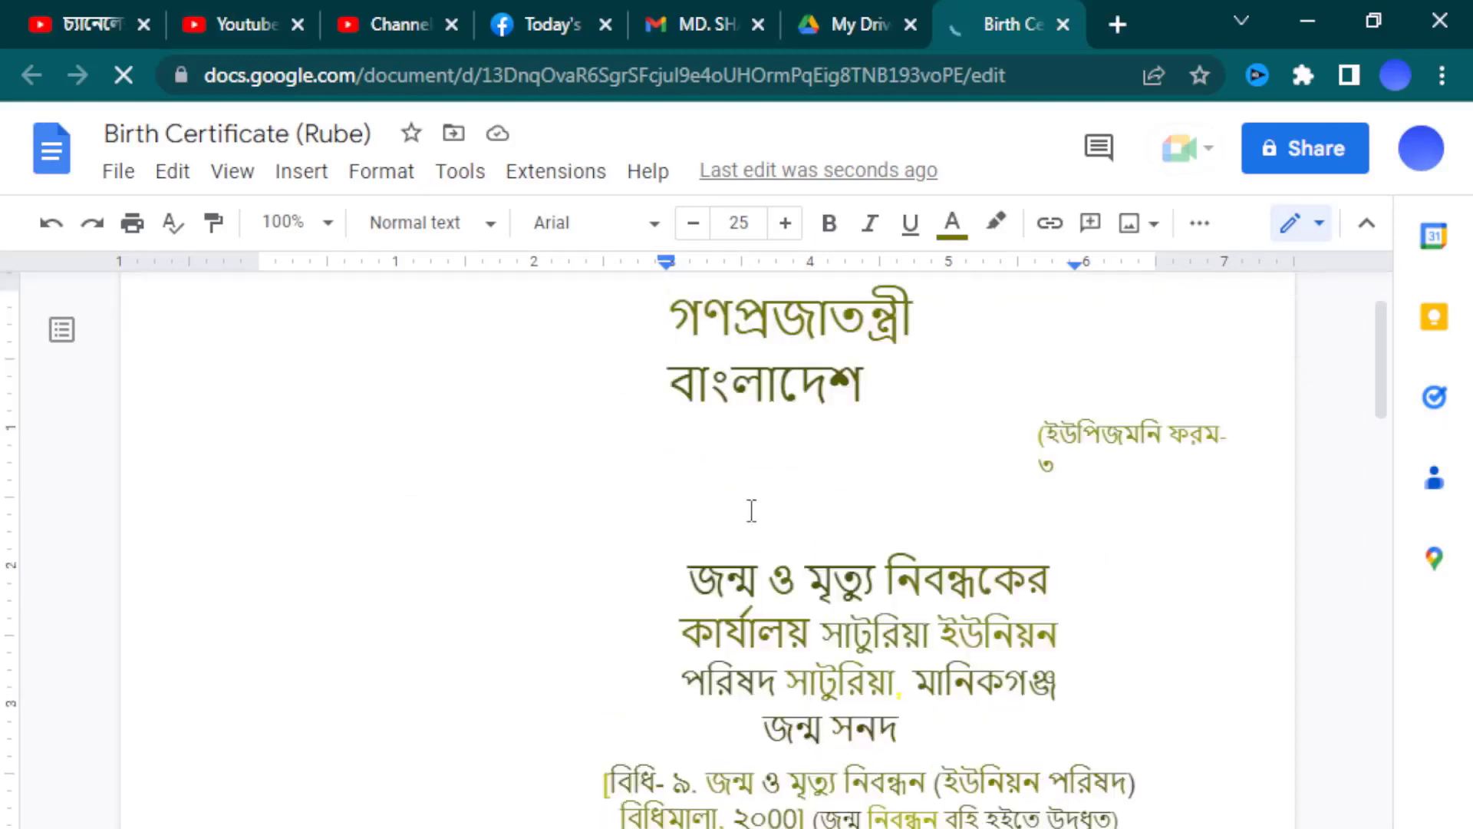
scroll(751, 507, up, 2)
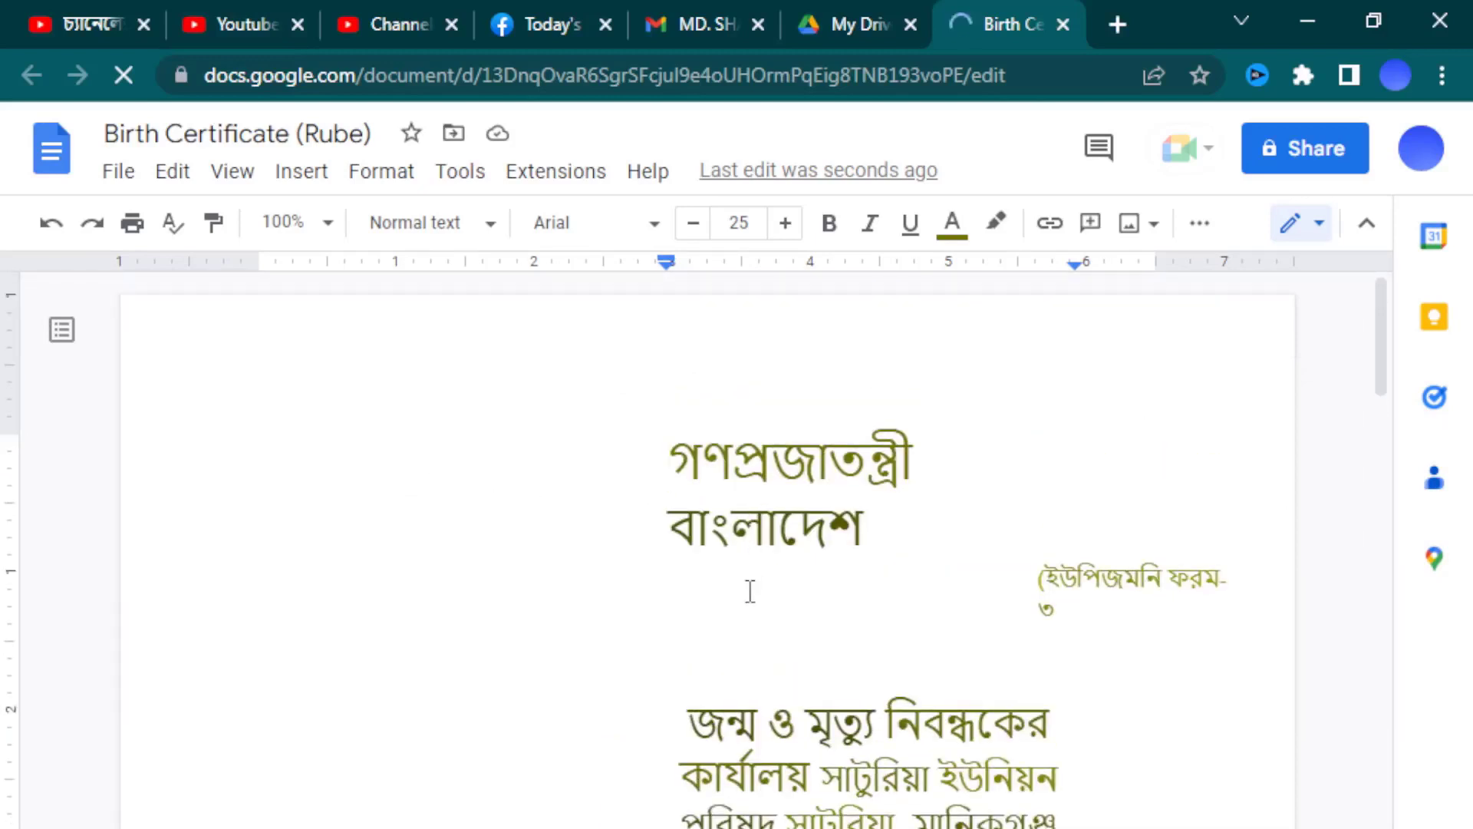
scroll(750, 591, down, 4)
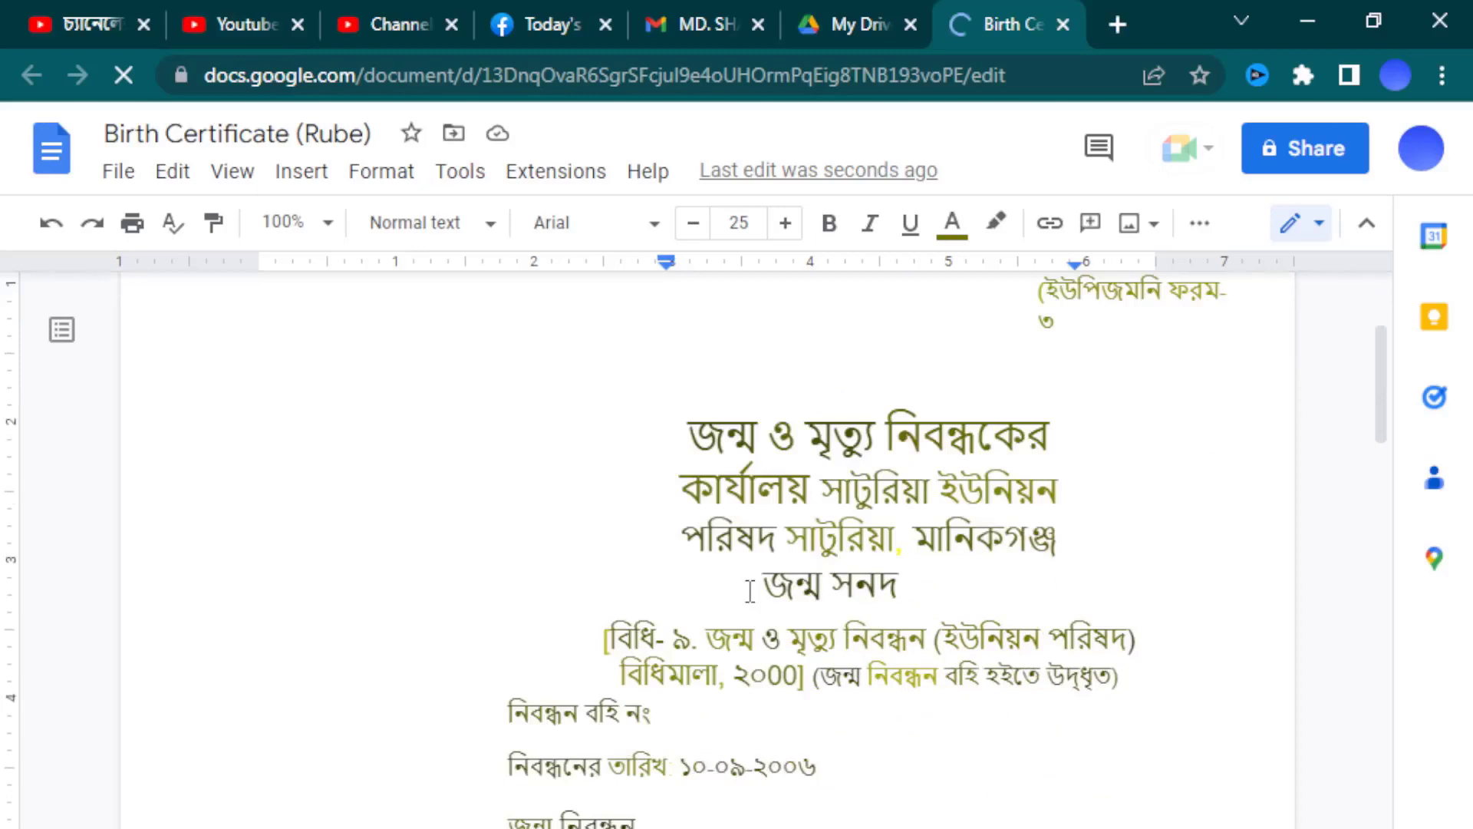
Place the cursor in the certificate text, the বাংলাদেশ heading and before মৃত্যু to confirm it's editable.
click(696, 554)
scroll(697, 554, up, 4)
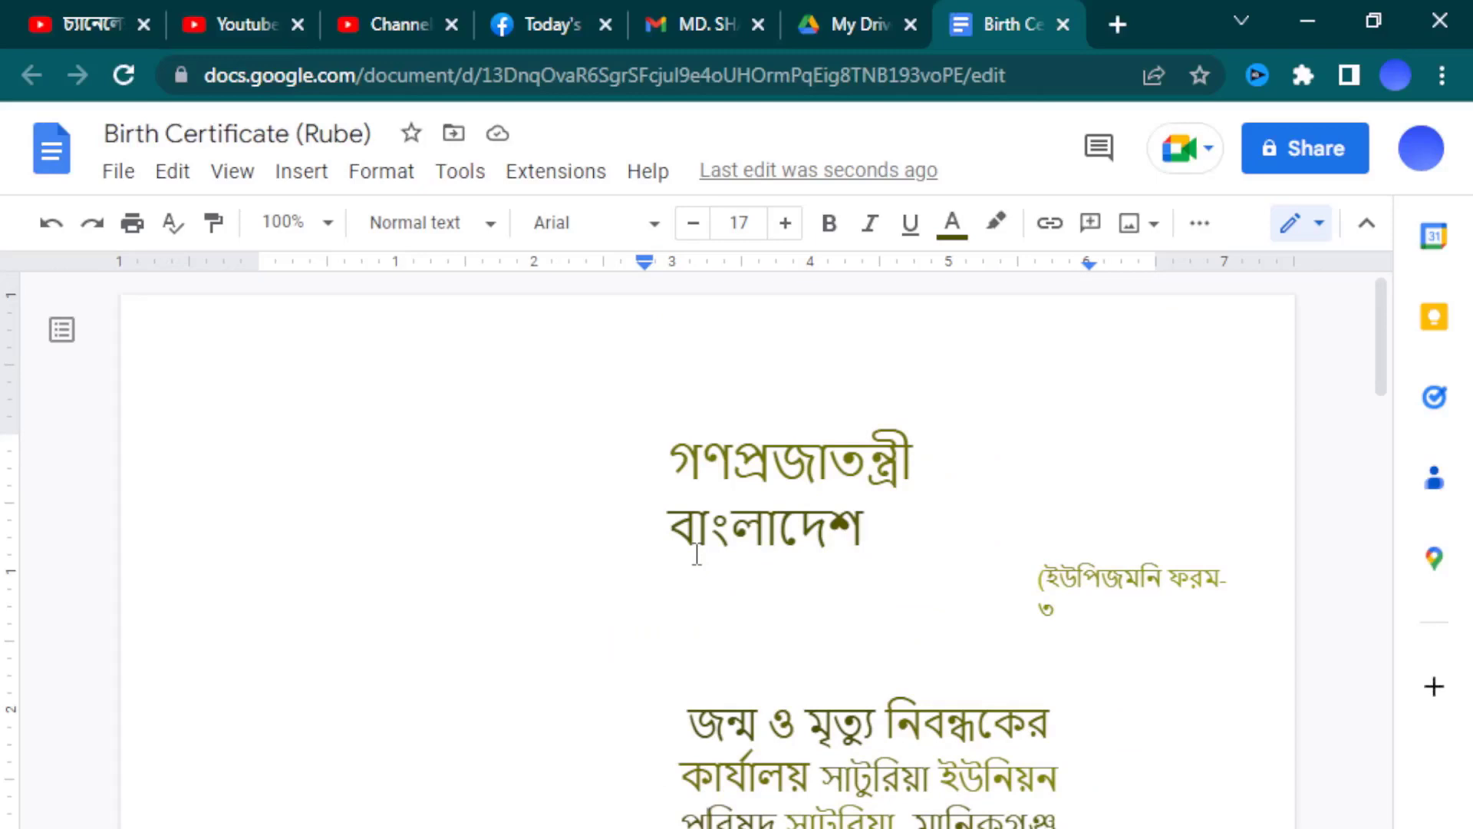
click(765, 546)
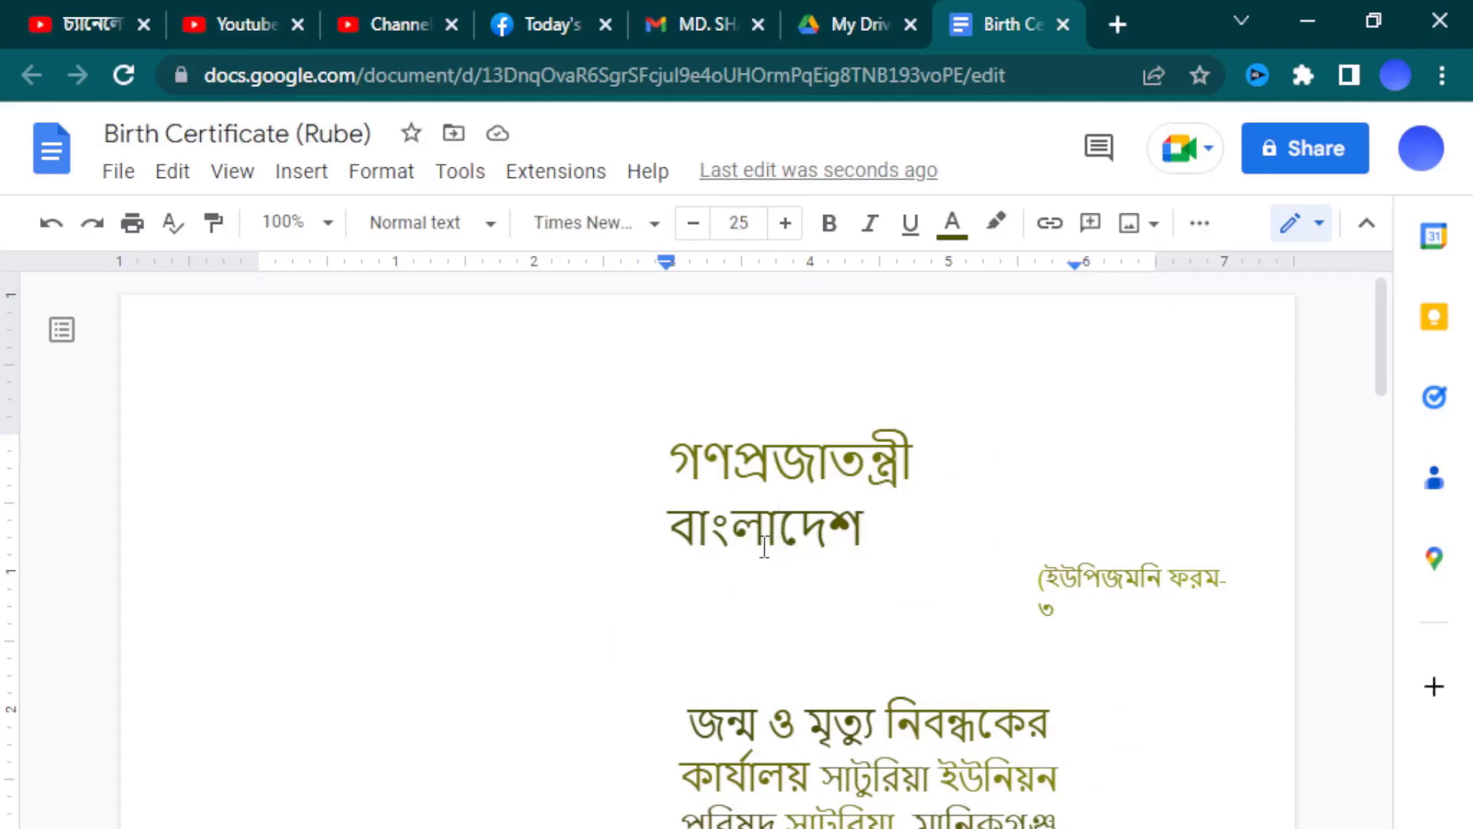
scroll(764, 546, down, 1)
scroll(762, 546, down, 1)
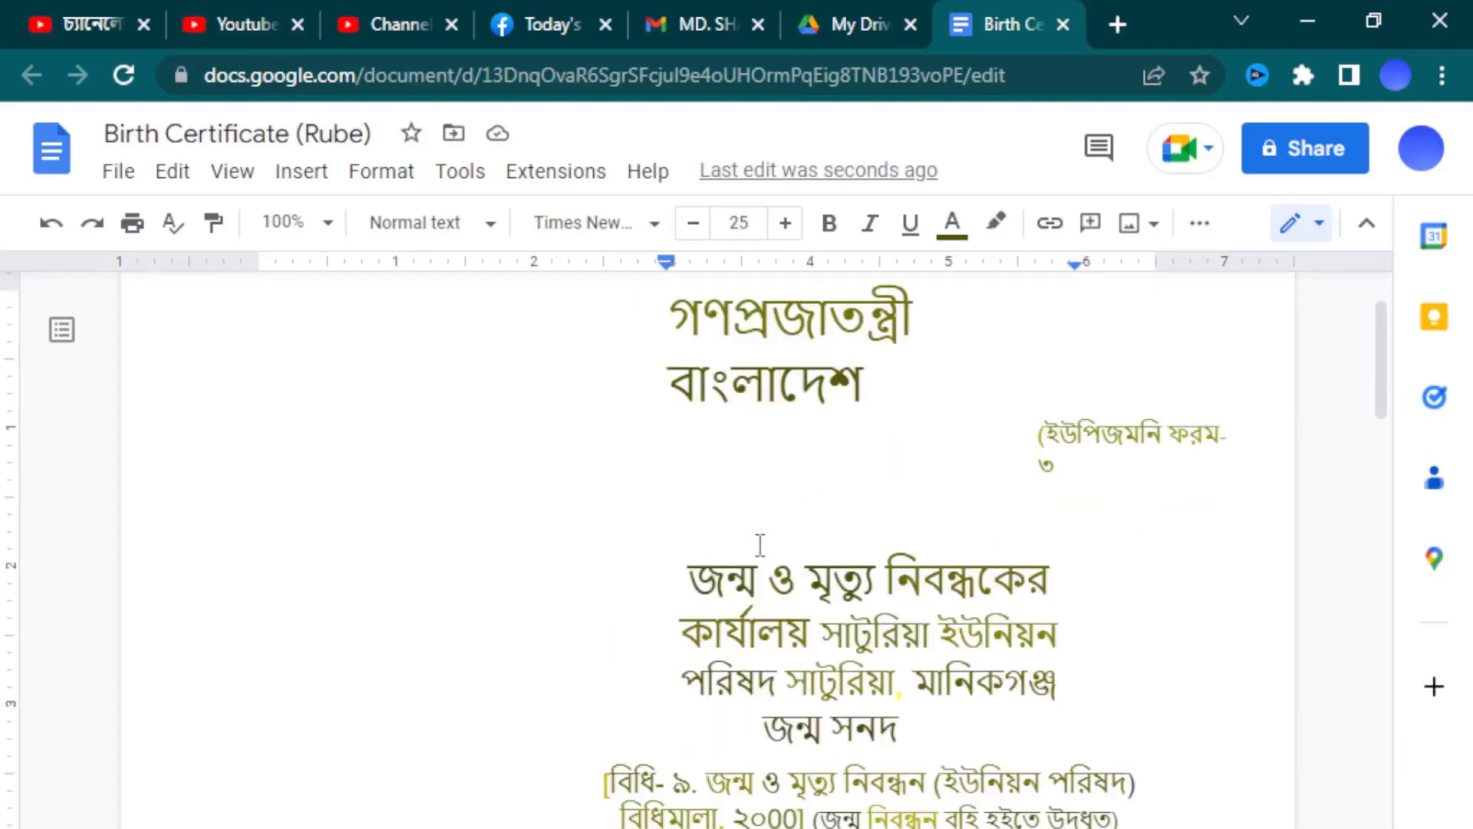
click(815, 590)
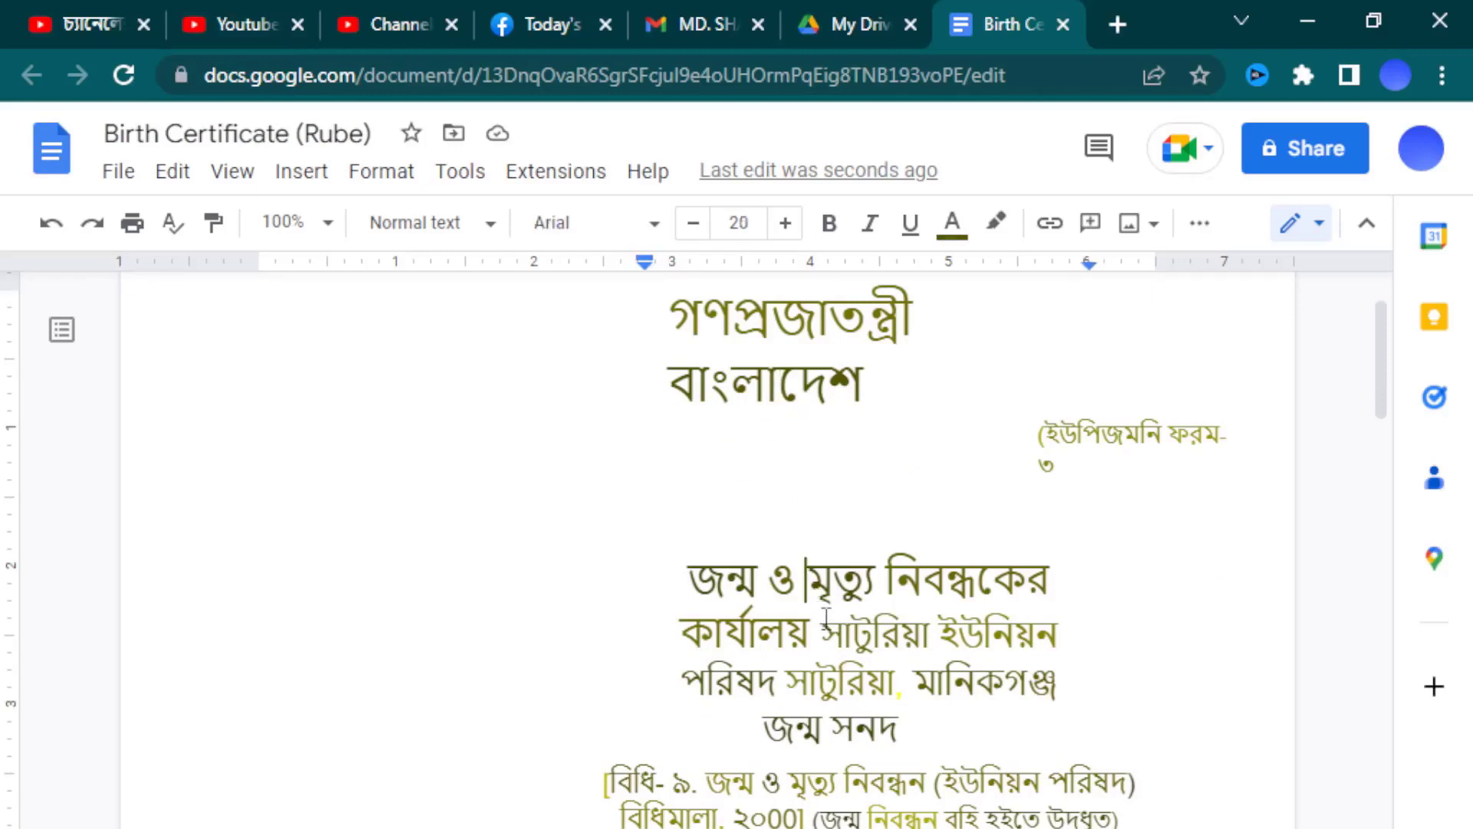
scroll(826, 616, down, 6)
scroll(821, 618, down, 4)
Remove the large left indent from the 'ইউপিজমনি ফরম- ৩' form-number line.
scroll(820, 618, down, 4)
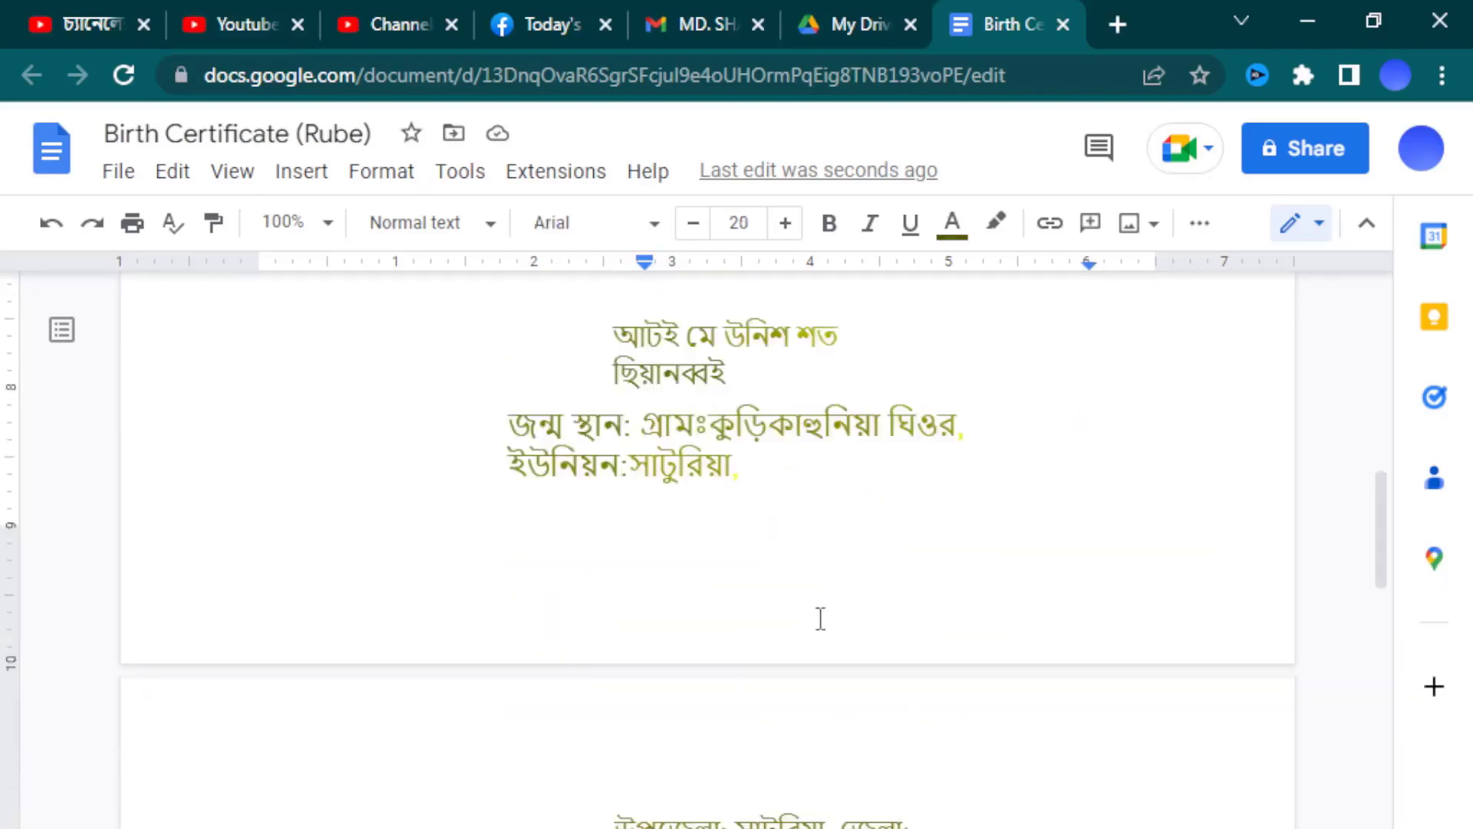
scroll(820, 618, down, 3)
scroll(817, 618, up, 7)
scroll(815, 619, up, 5)
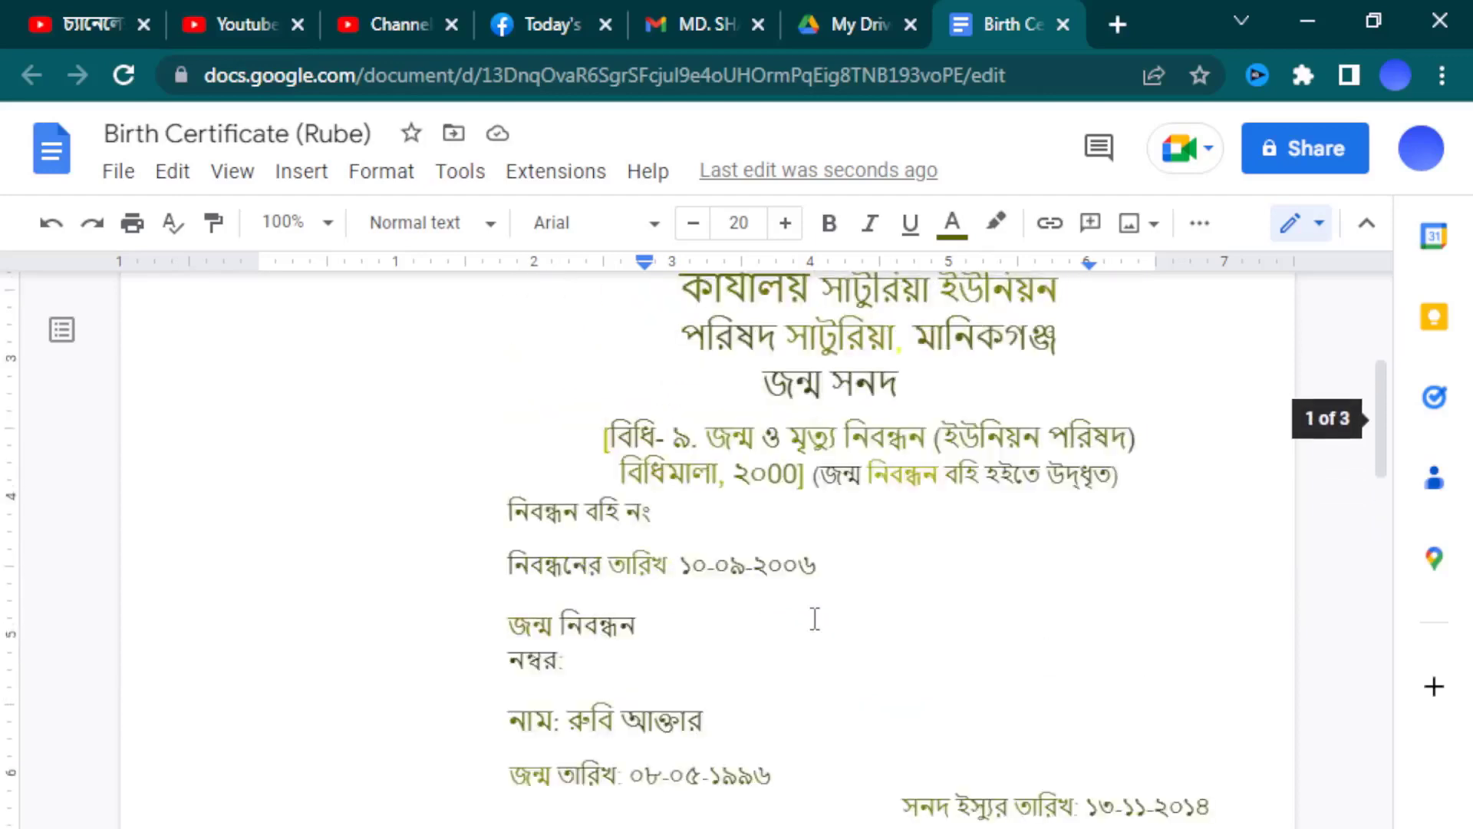
scroll(815, 619, up, 6)
click(1019, 579)
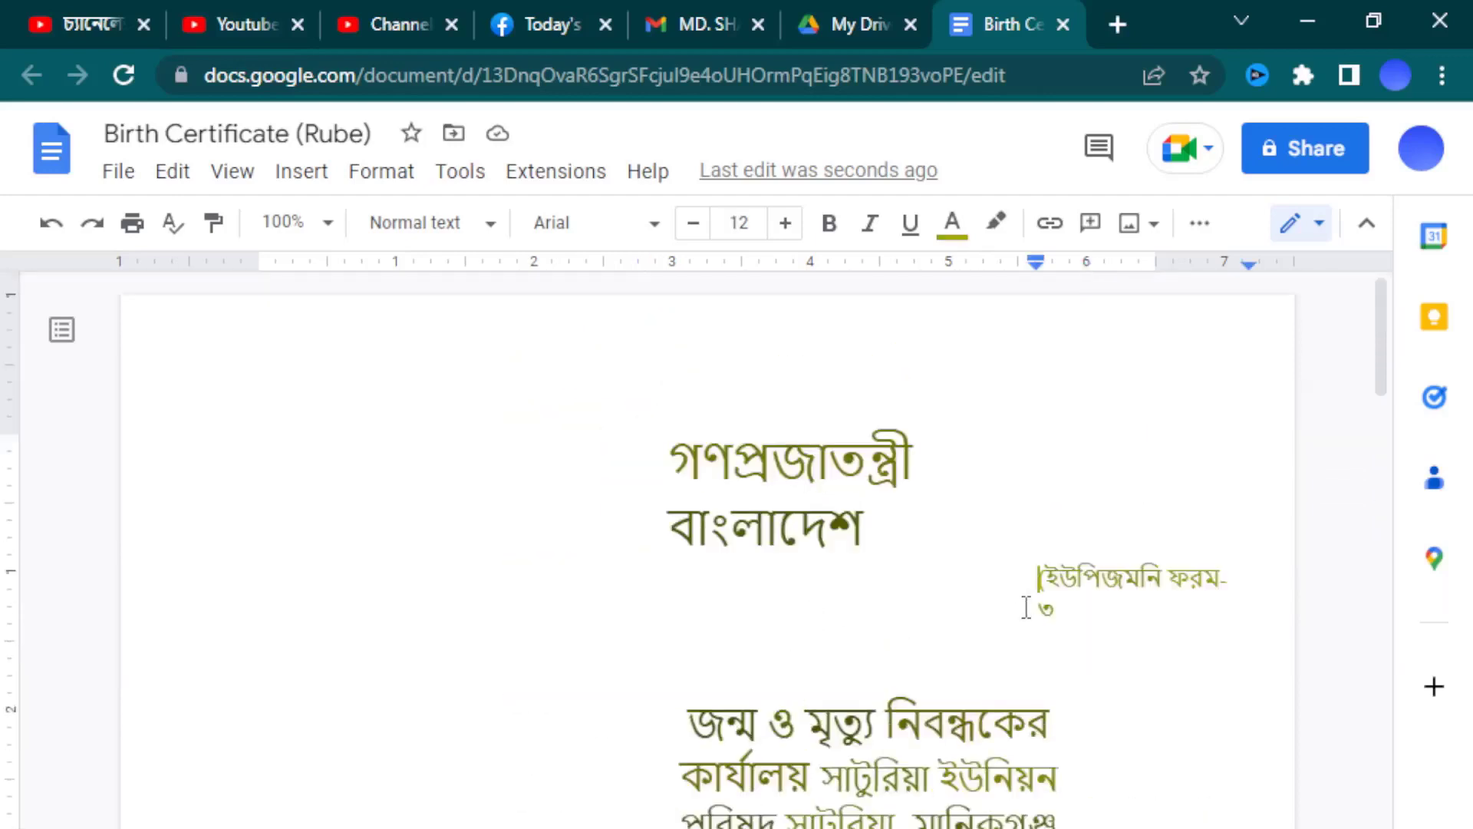
key(BackSpace)
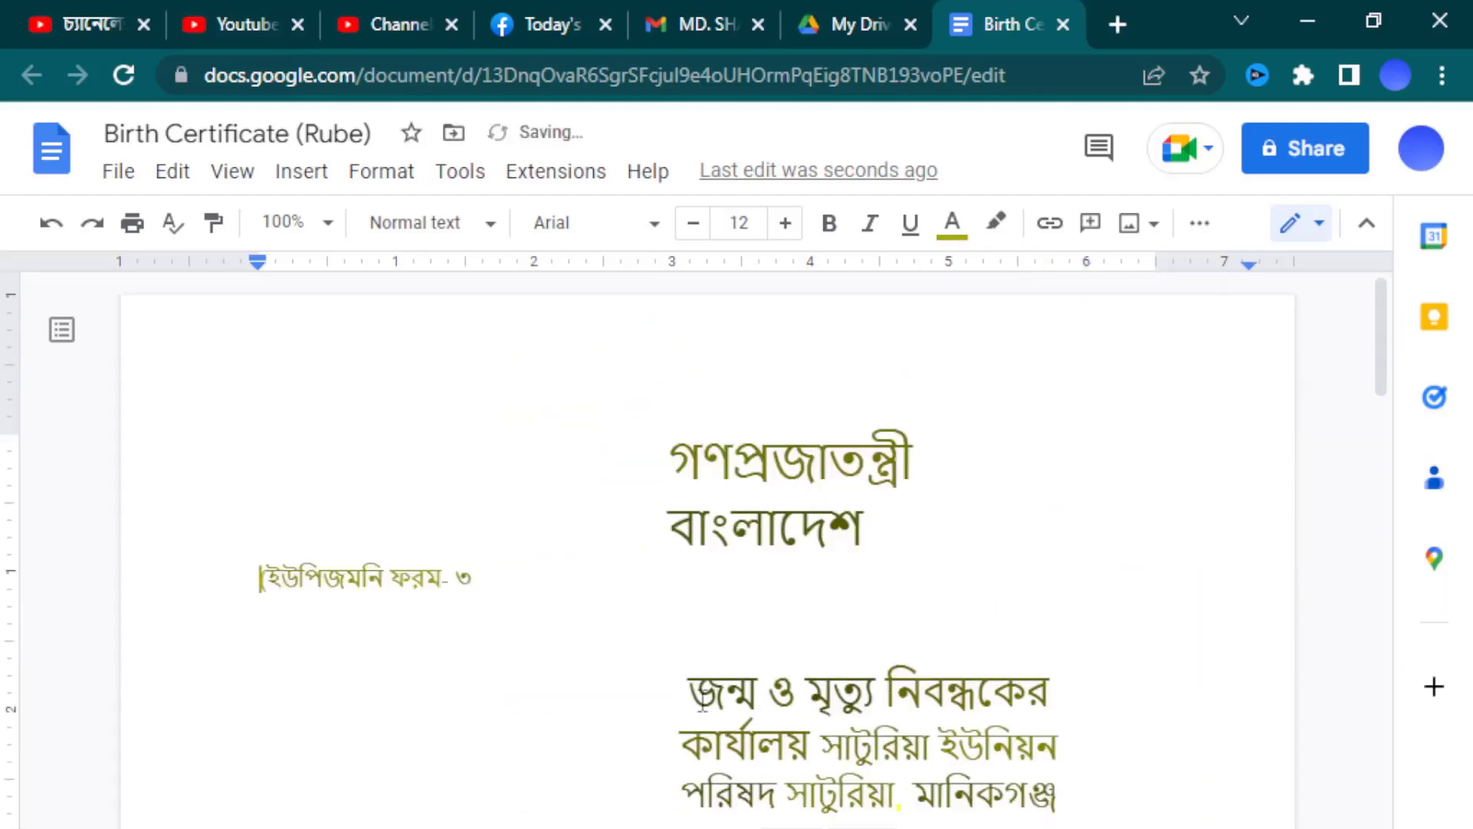
Check the registrar's office heading and select the entire document text.
click(700, 695)
scroll(706, 698, down, 2)
scroll(713, 614, down, 2)
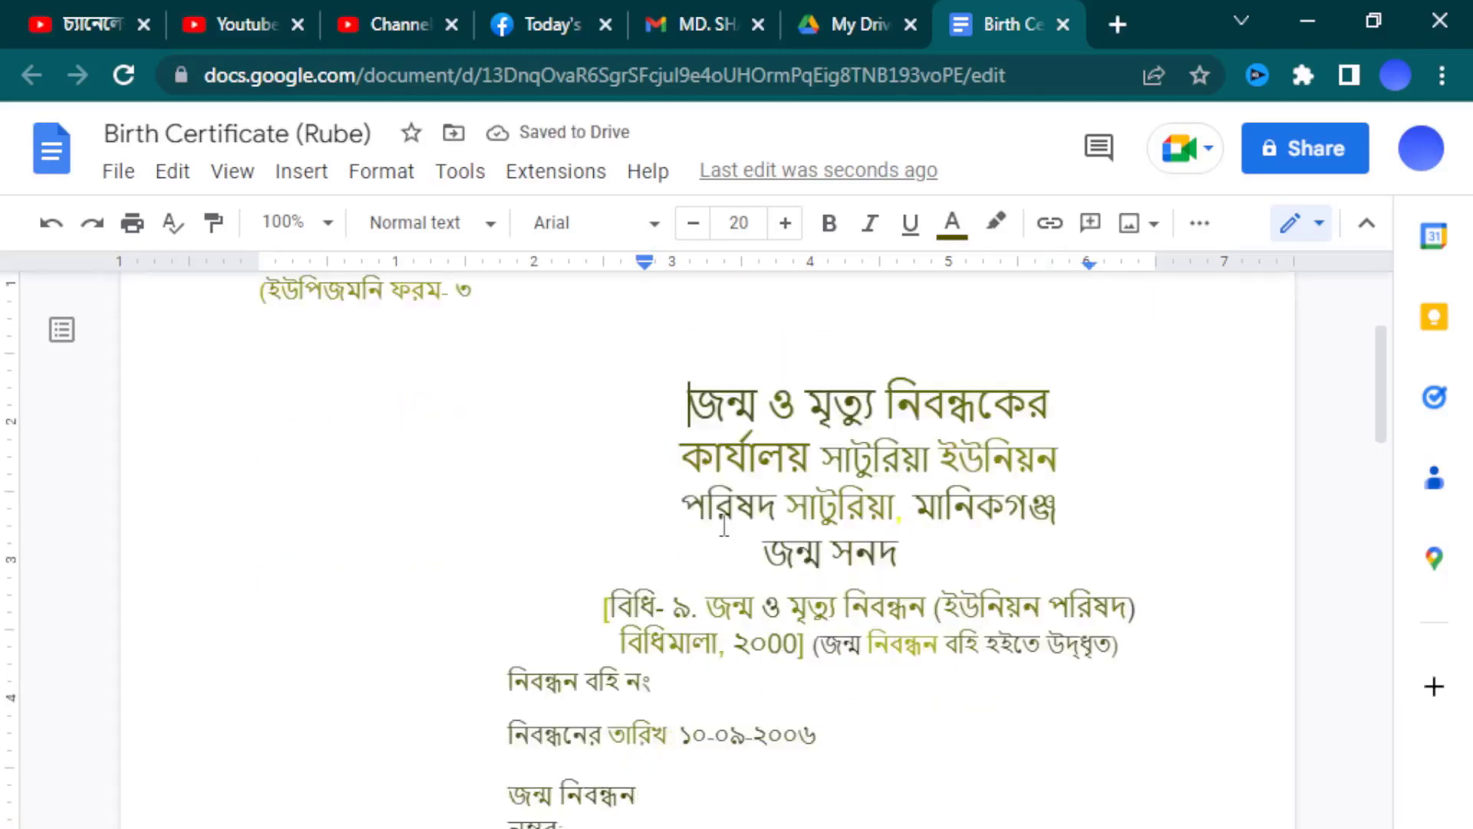
scroll(753, 495, up, 4)
click(772, 463)
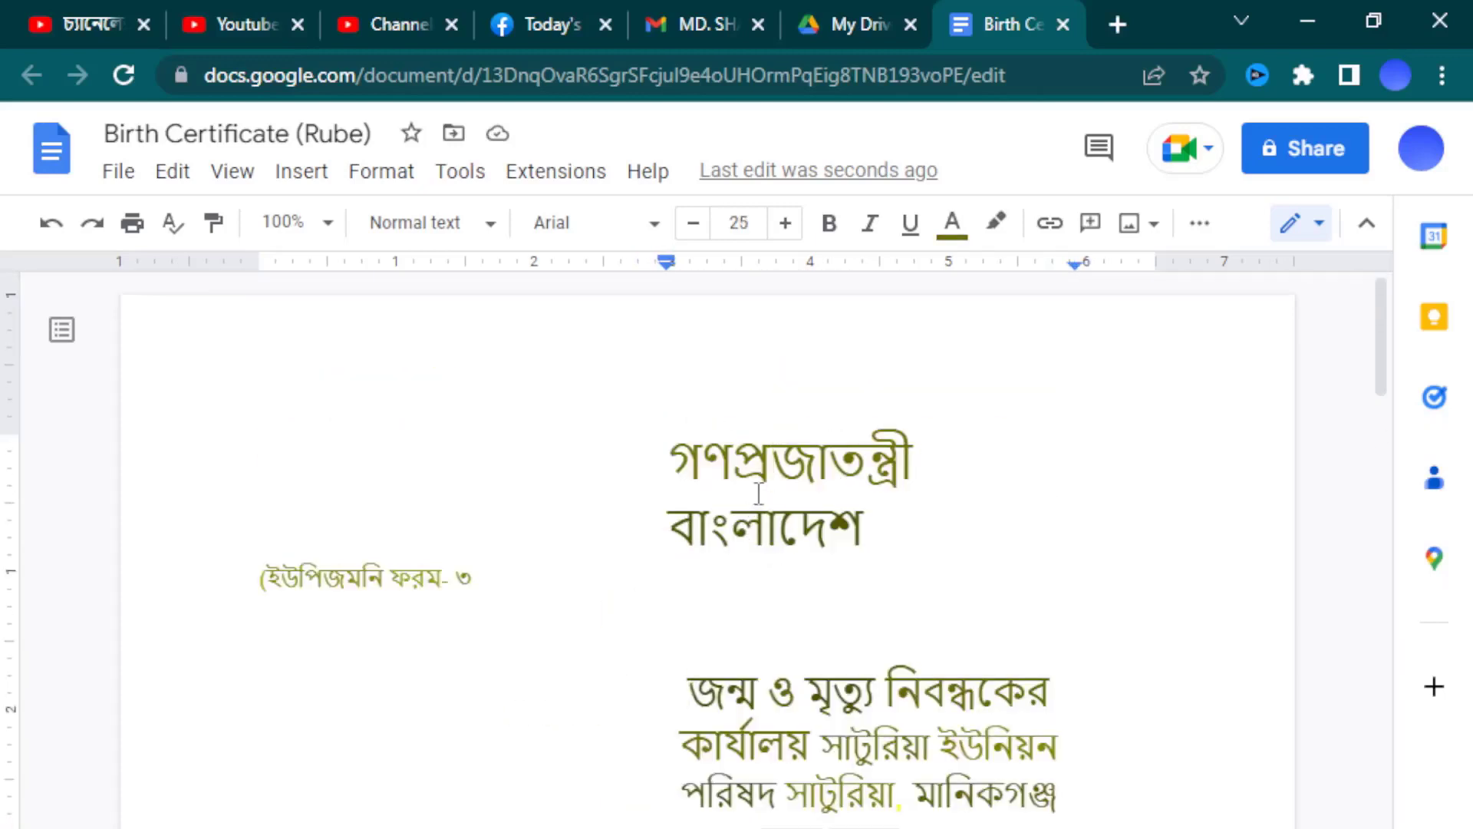
key(ctrl+a)
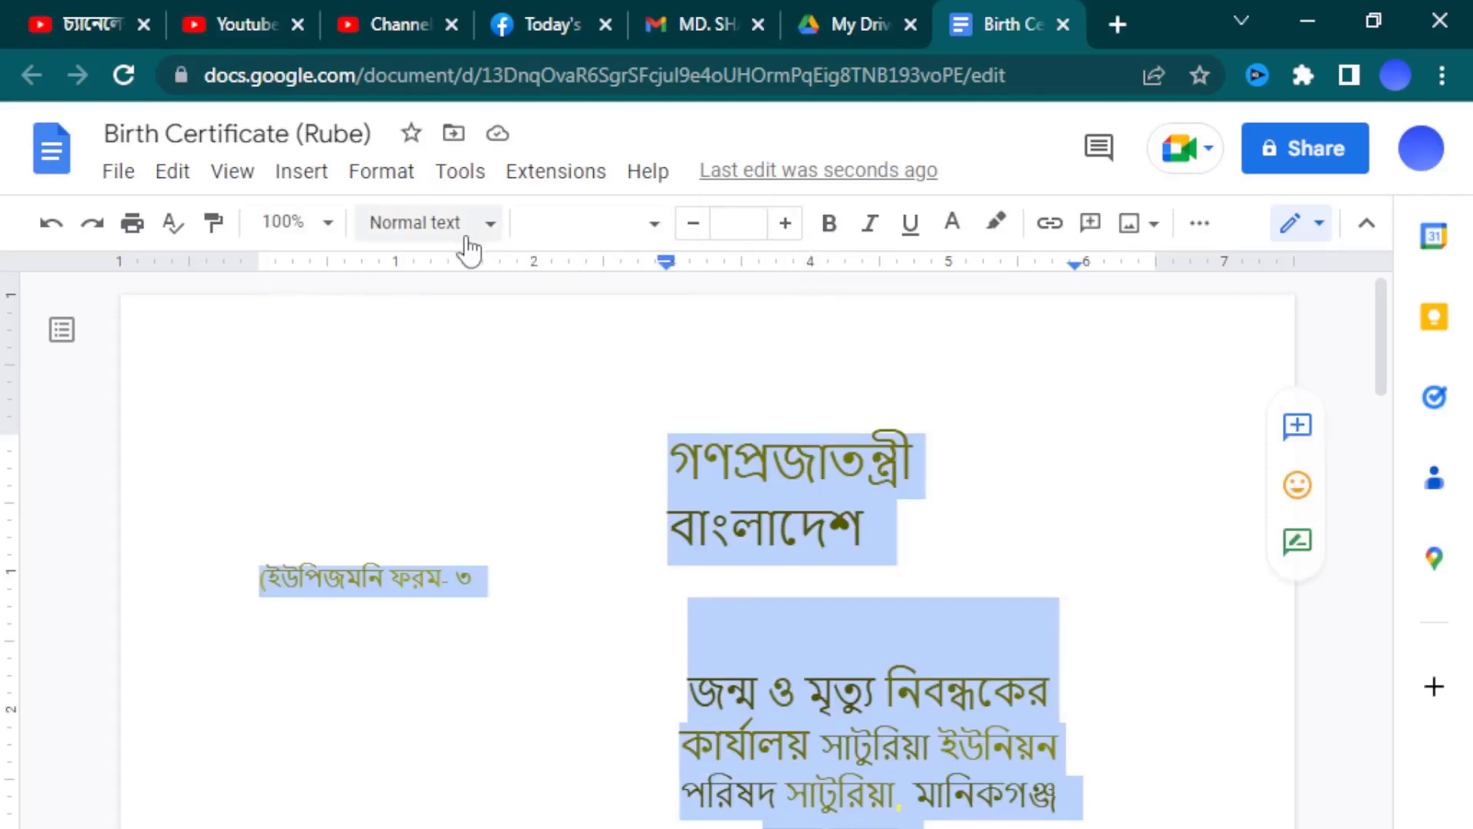
Select all the certificate text, center-align it via the toolbar overflow, and review the result.
key(ctrl+l)
click(608, 484)
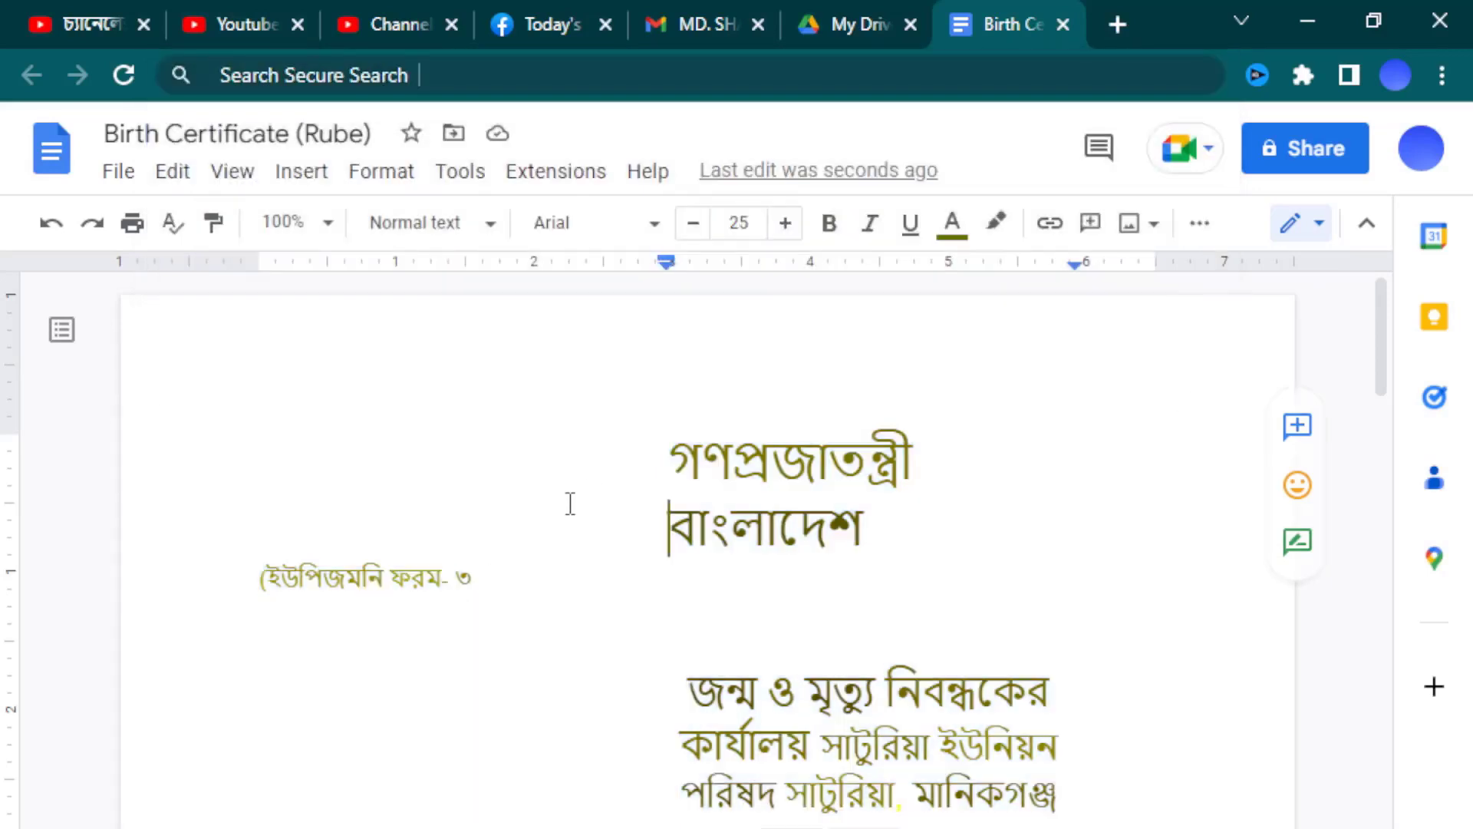
click(814, 454)
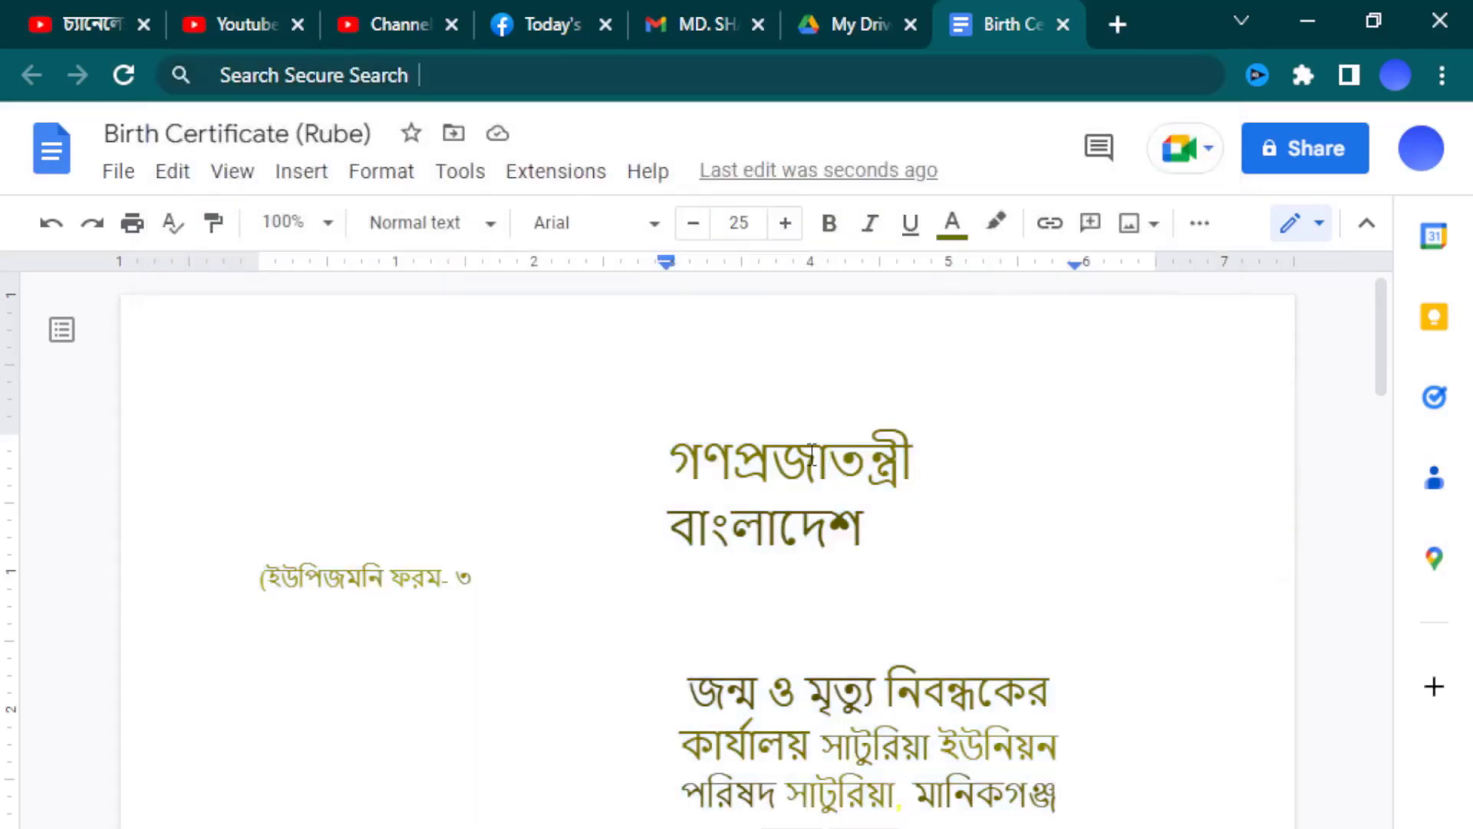
key(ctrl+a)
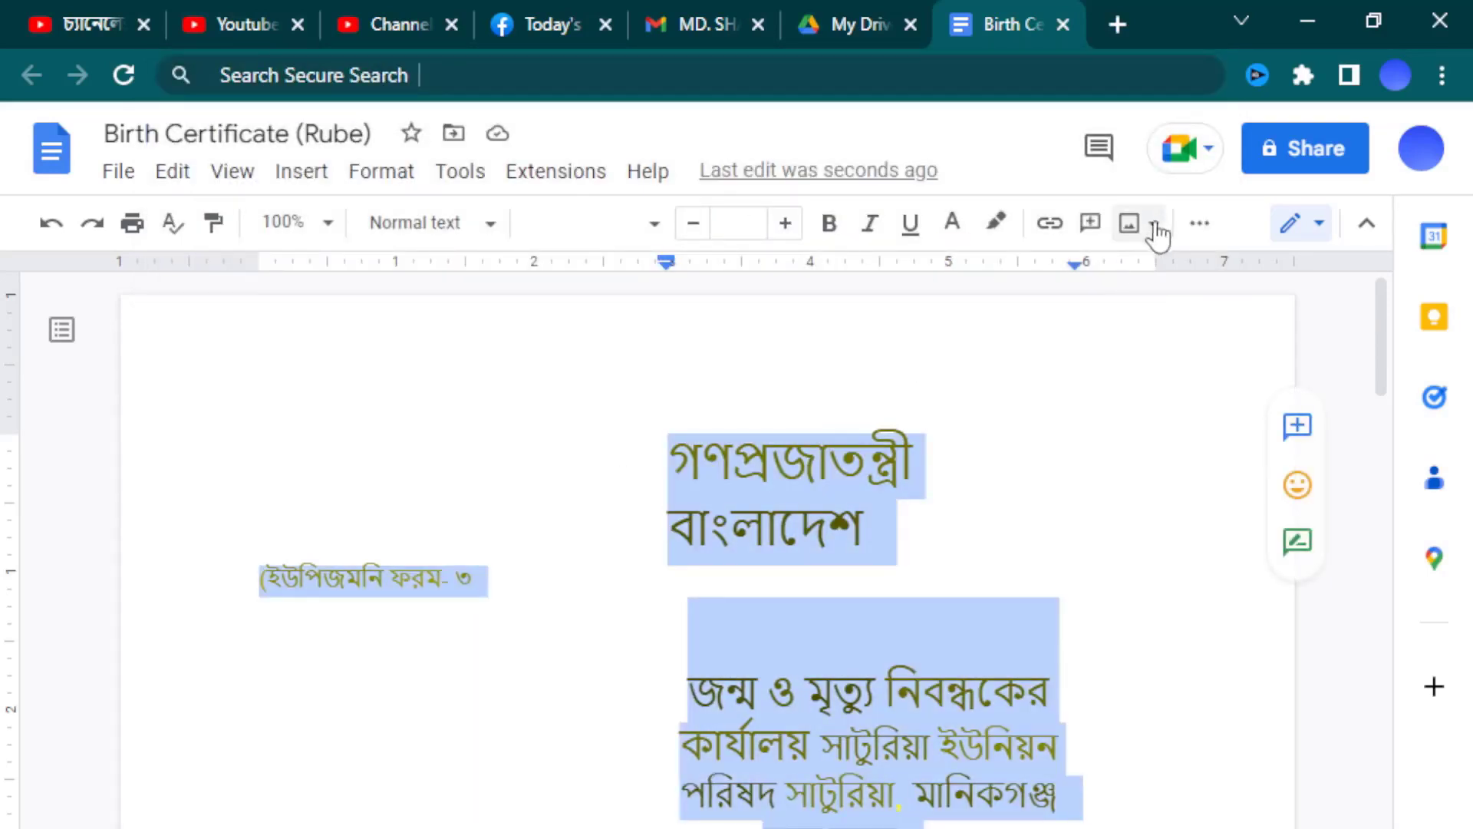
click(1213, 232)
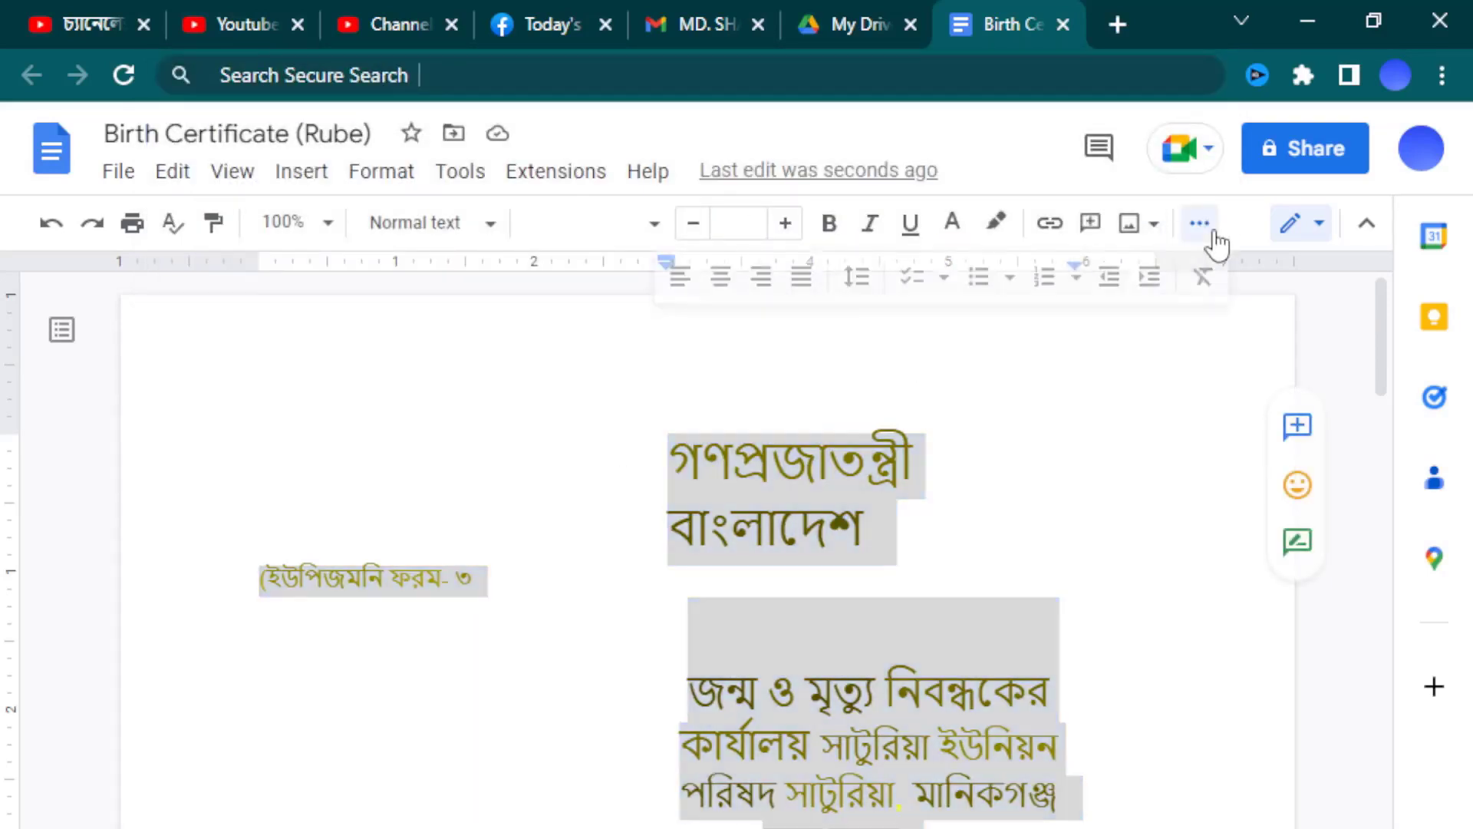
click(719, 277)
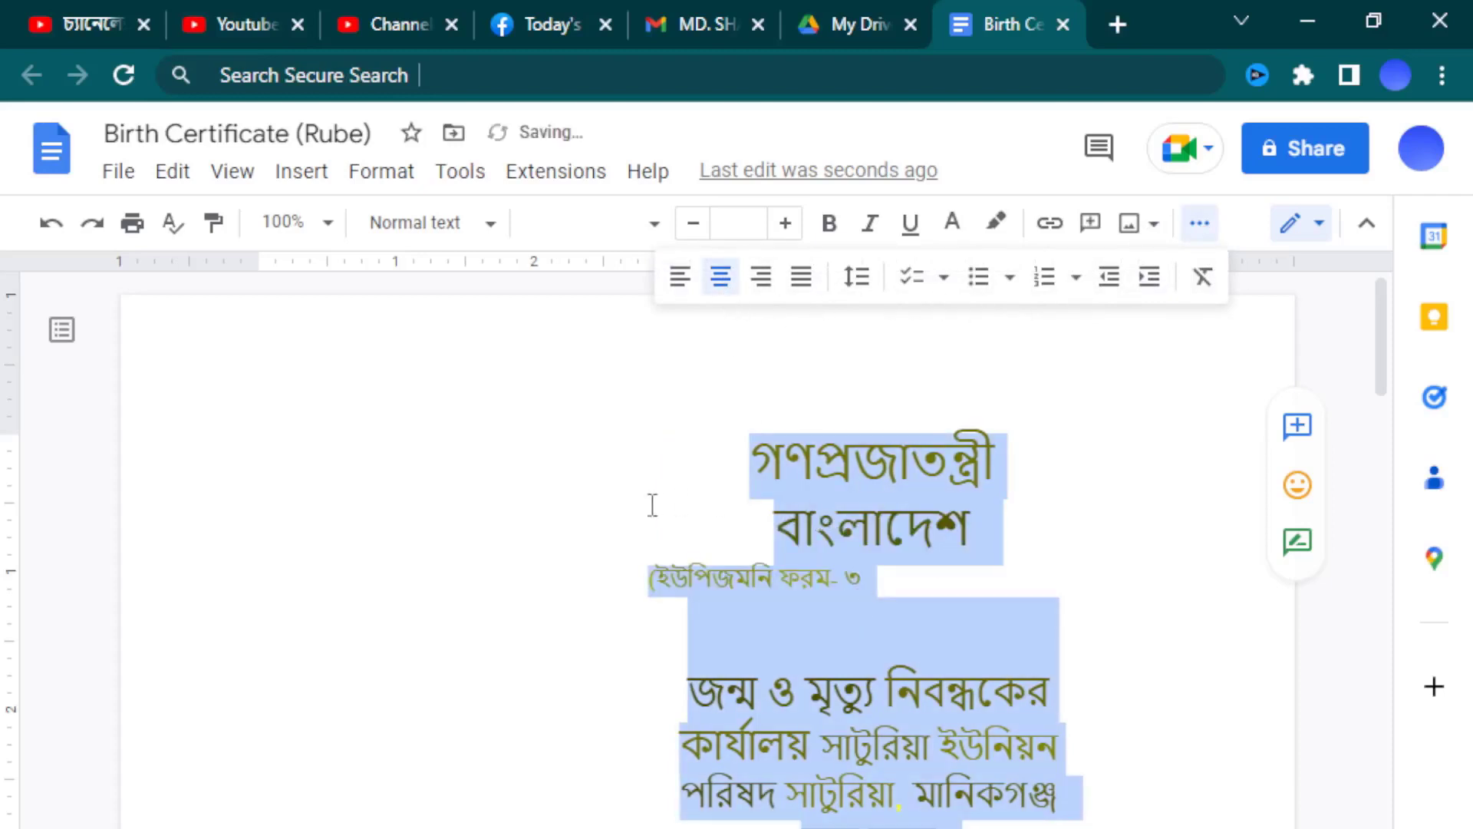
click(596, 517)
scroll(654, 543, down, 5)
scroll(725, 554, down, 10)
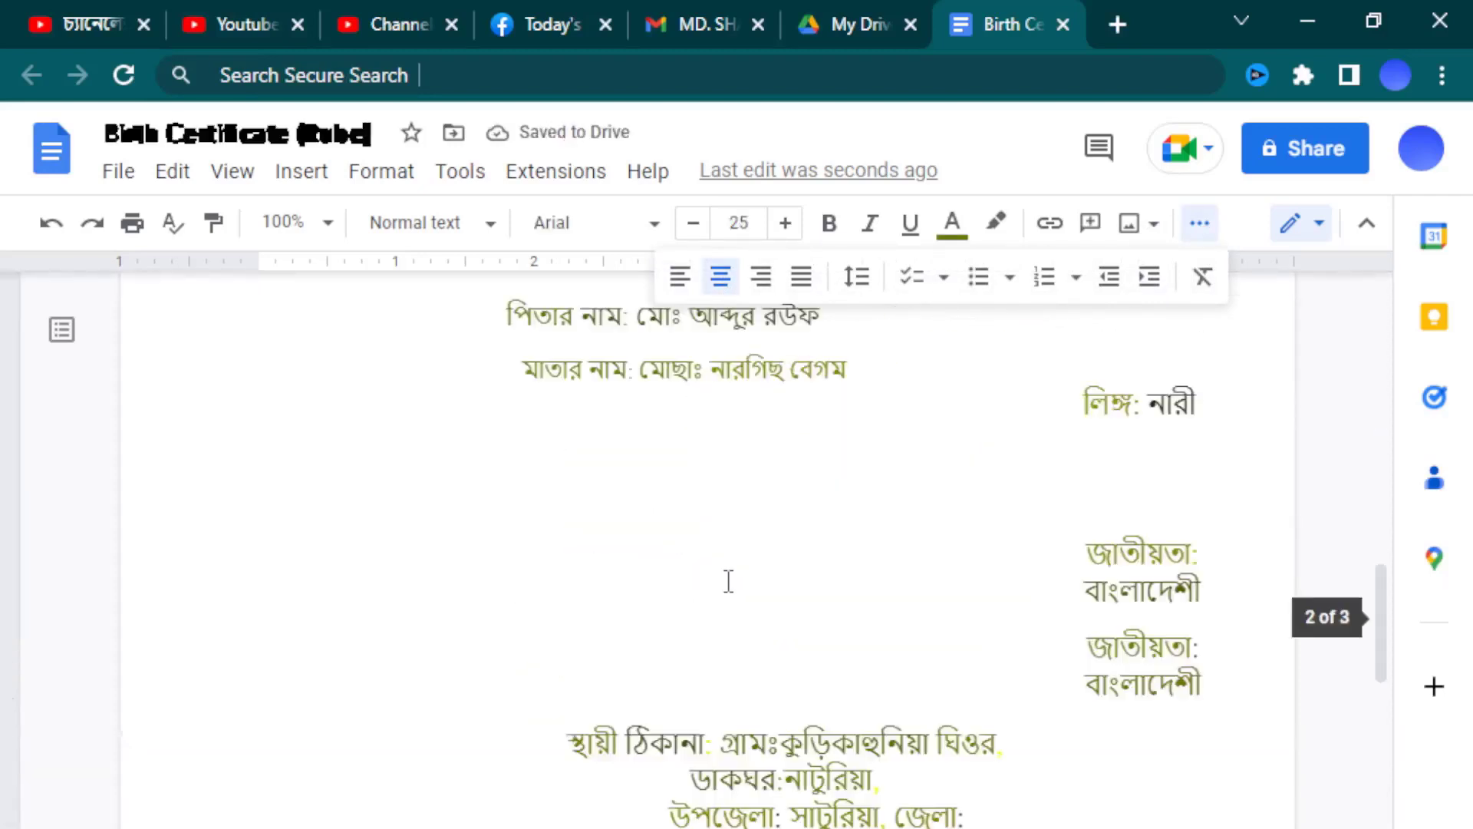
scroll(727, 579, down, 10)
scroll(727, 579, down, 5)
scroll(730, 624, up, 10)
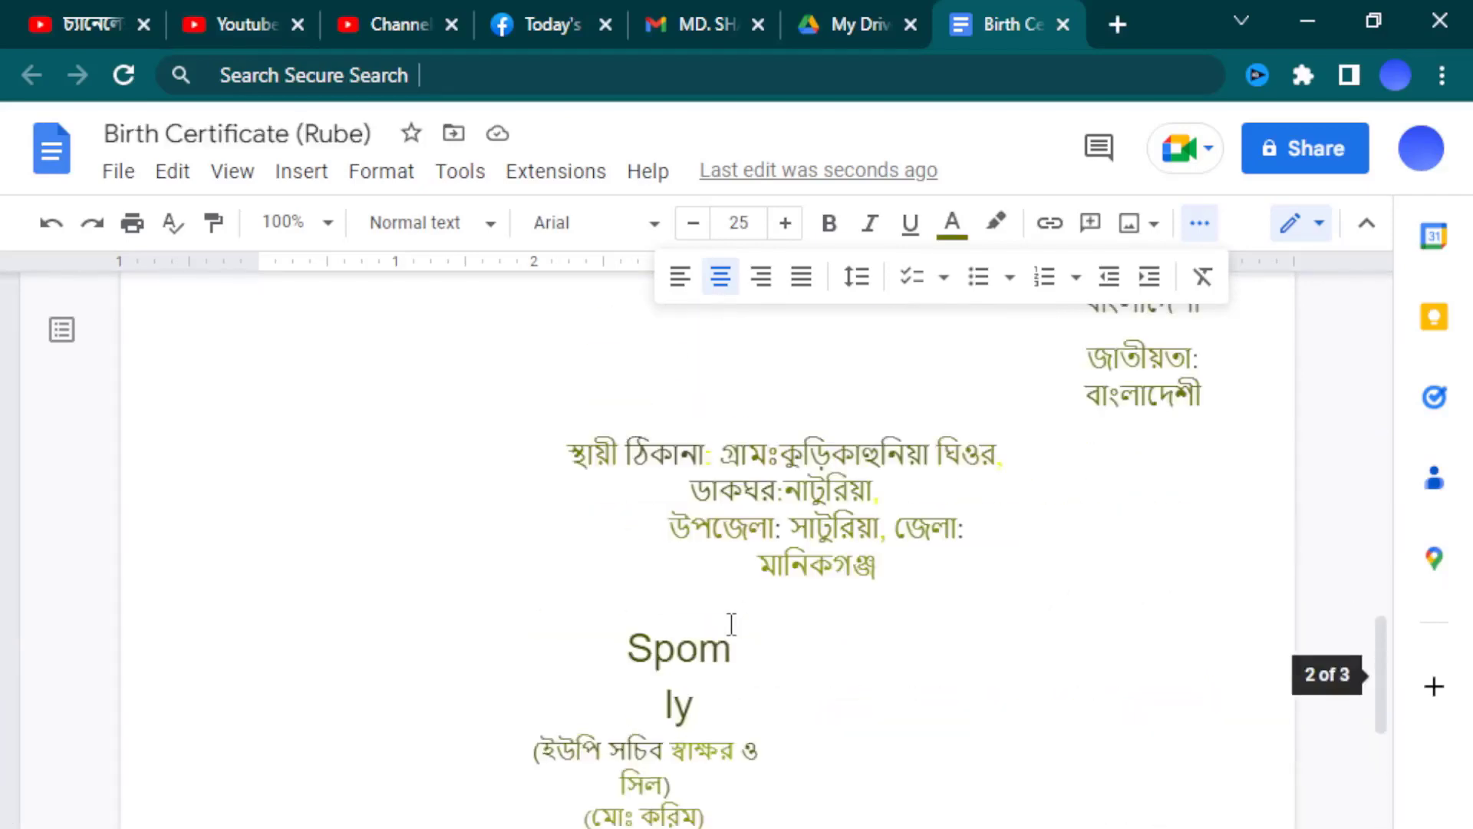
scroll(730, 622, up, 5)
scroll(729, 622, up, 15)
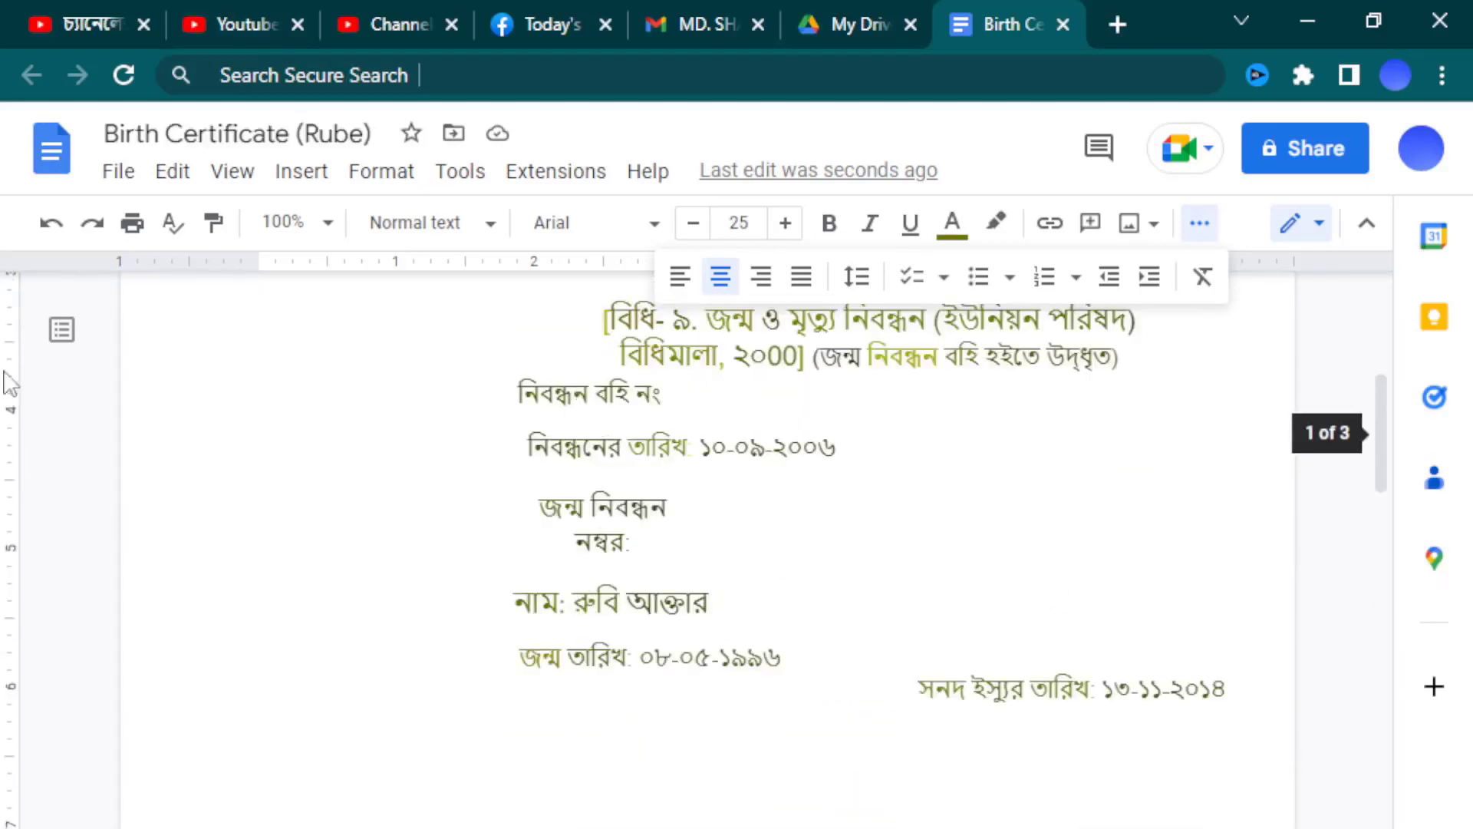
Download the certificate as Microsoft Word (.docx) and open it in Word.
click(115, 172)
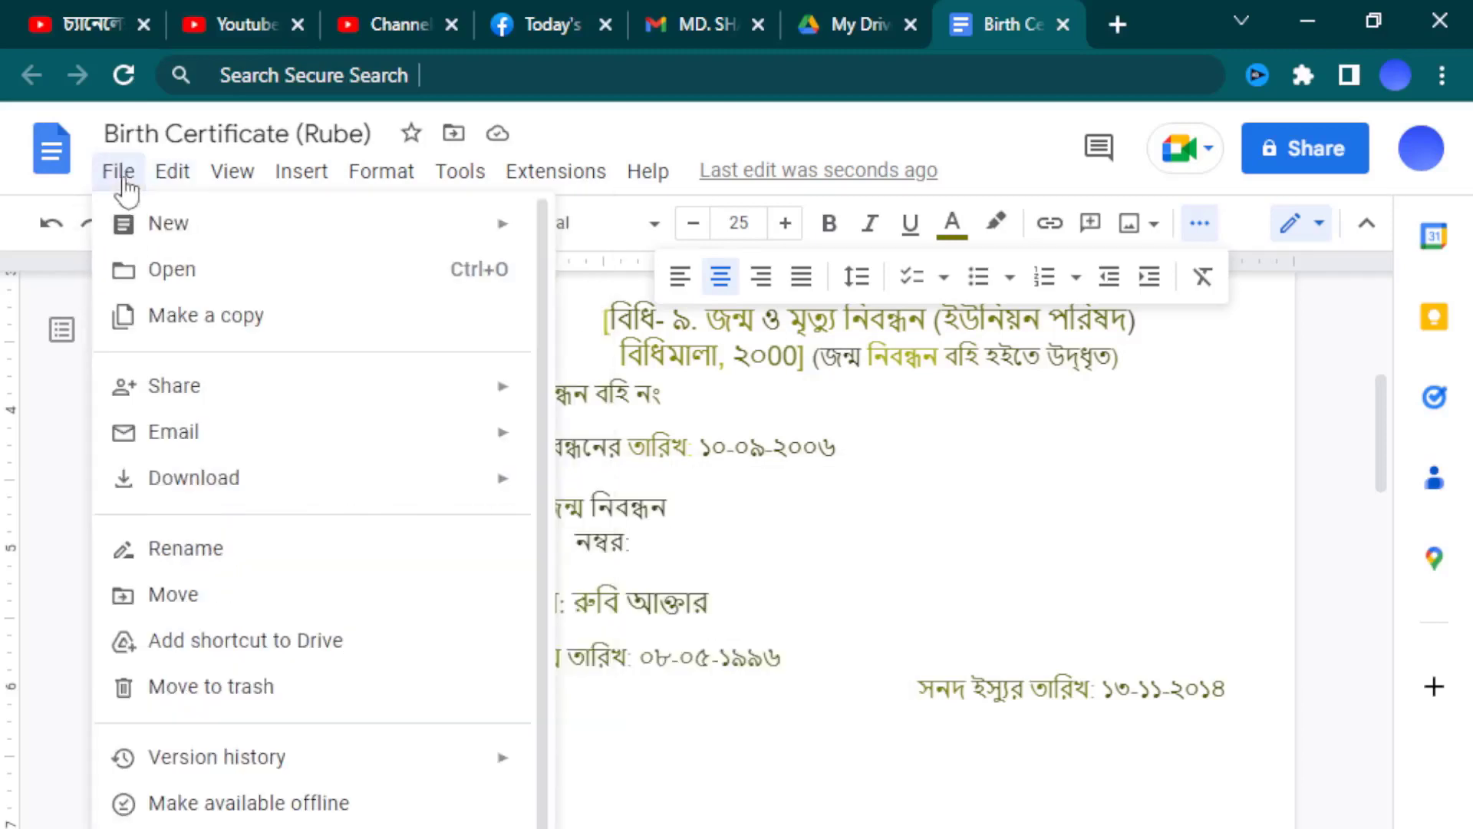
mouse_move(194, 477)
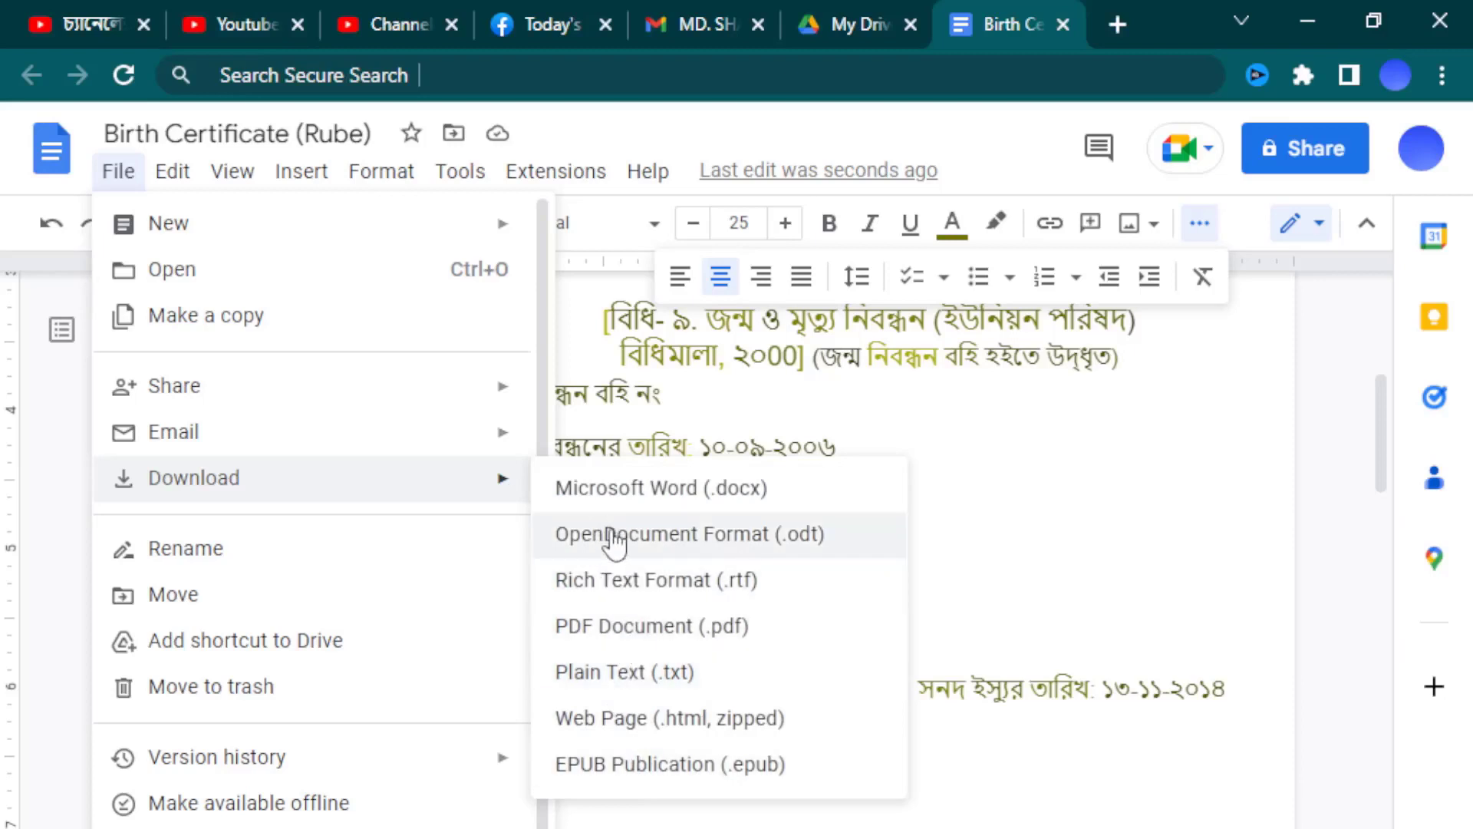
click(658, 600)
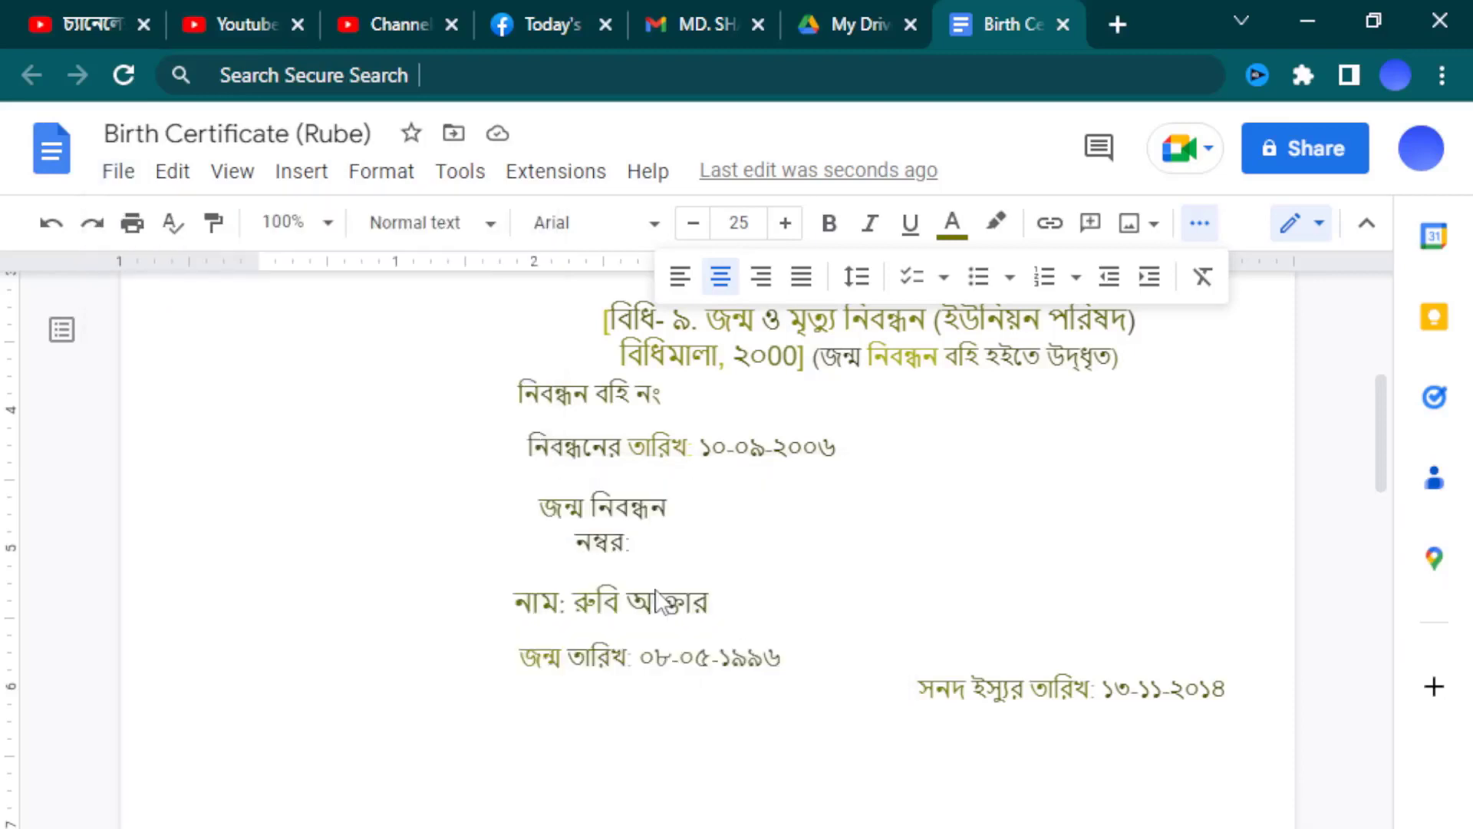
click(658, 589)
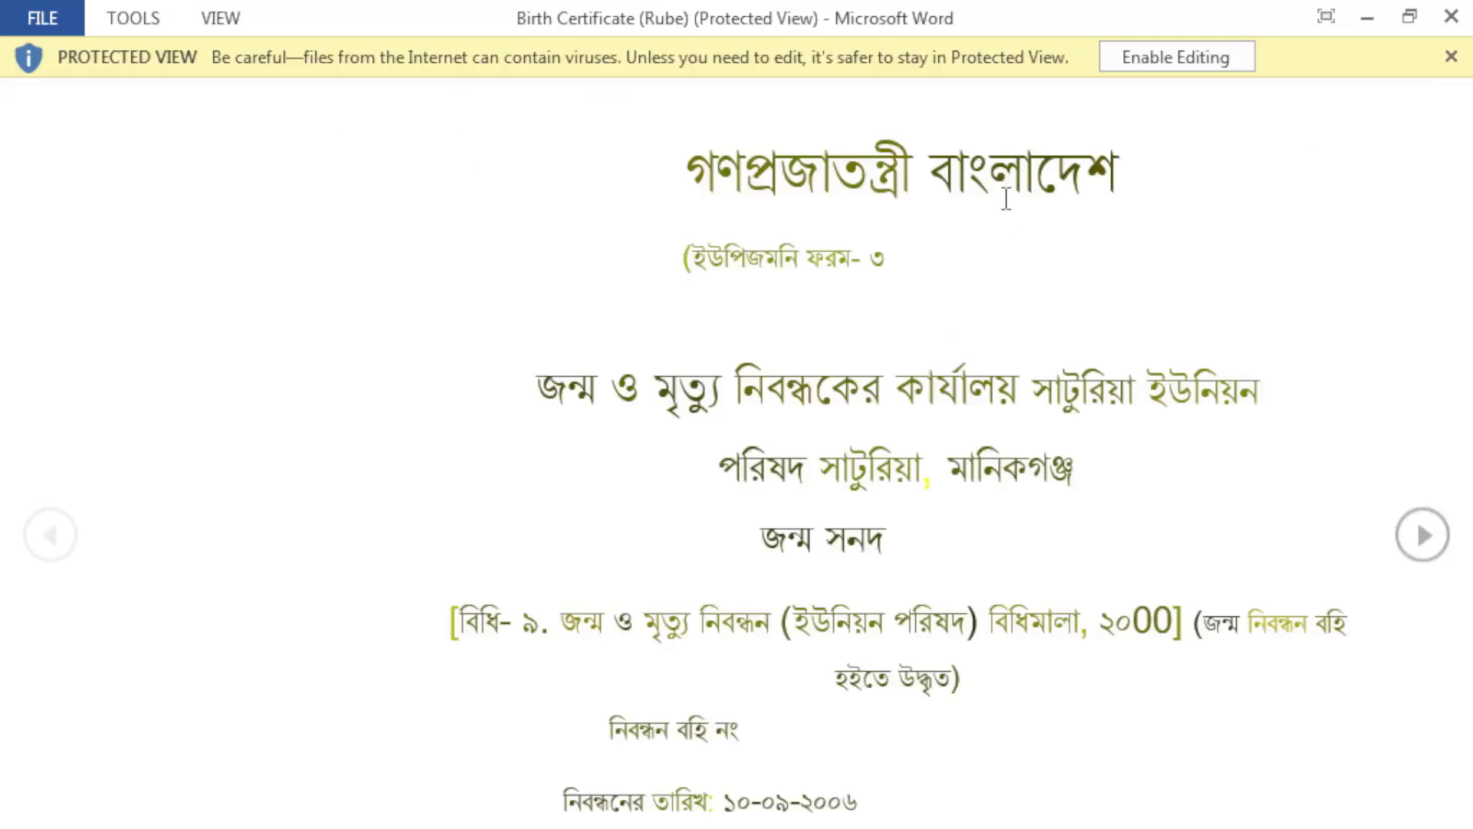
Enable editing on the downloaded certificate from Word's Protected View bar.
click(1189, 61)
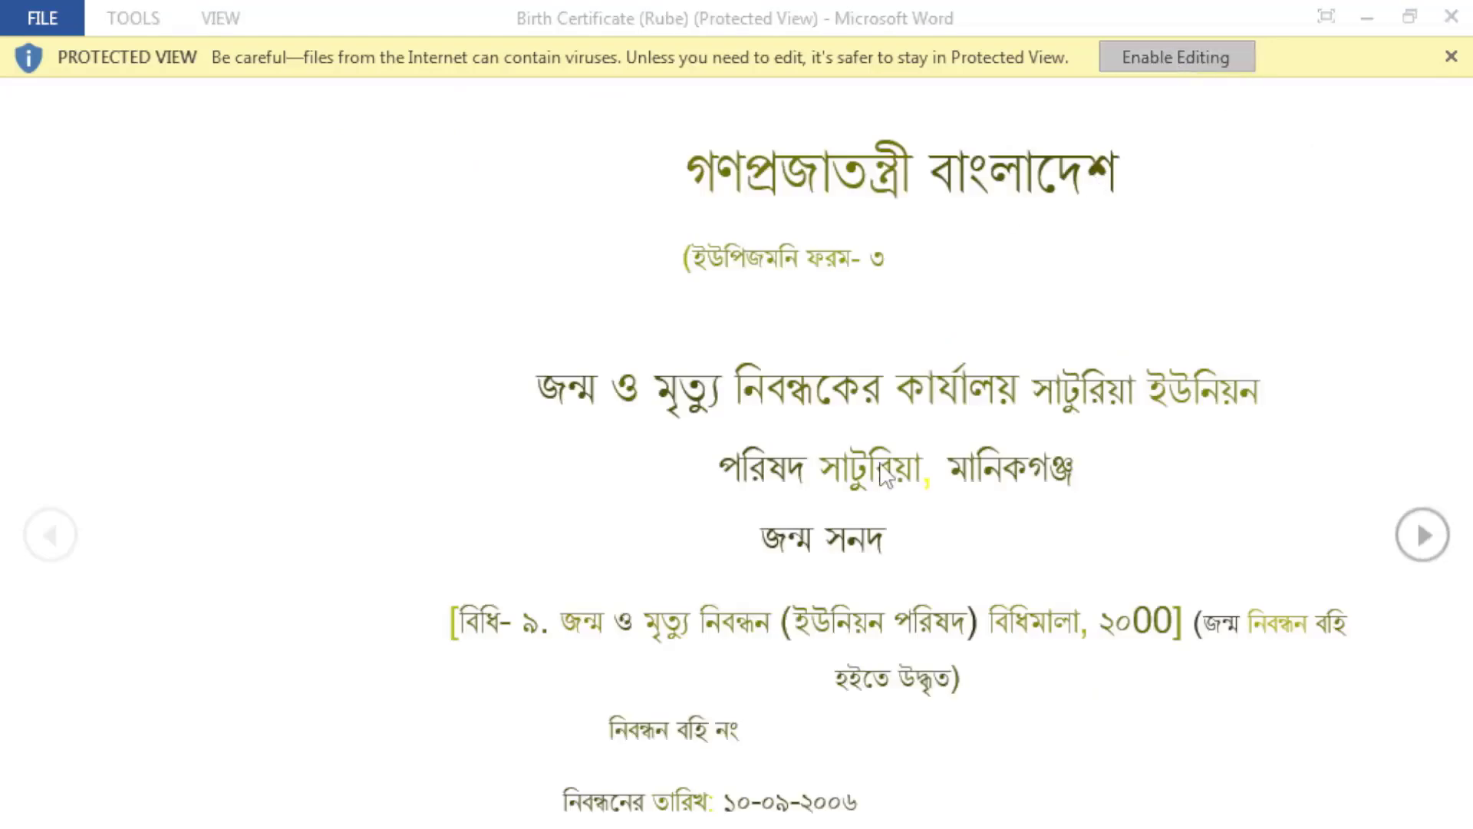
scroll(828, 475, down, 2)
scroll(813, 537, down, 5)
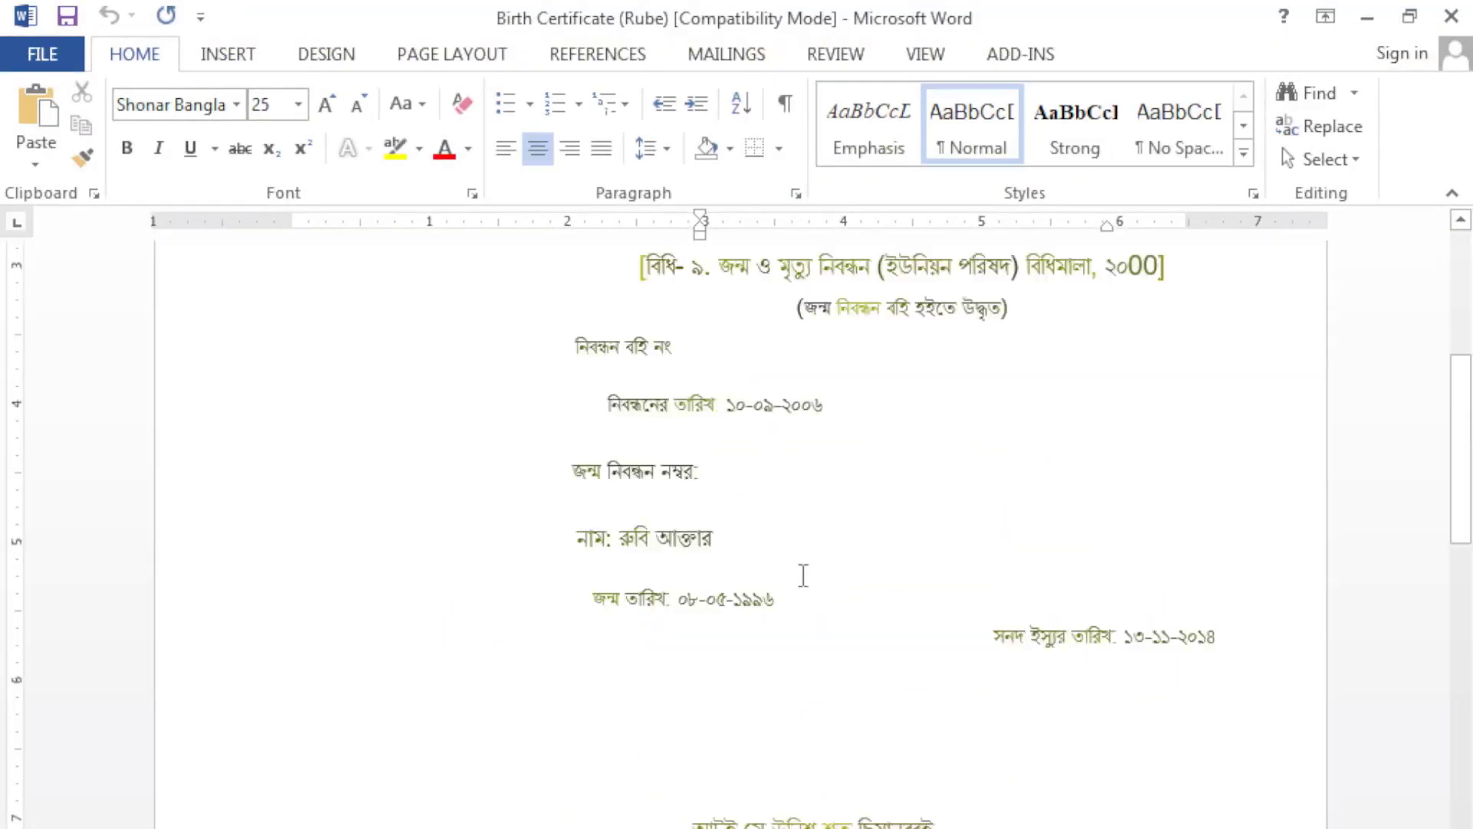
scroll(795, 606, down, 7)
scroll(795, 614, down, 6)
scroll(795, 614, up, 5)
scroll(794, 611, up, 5)
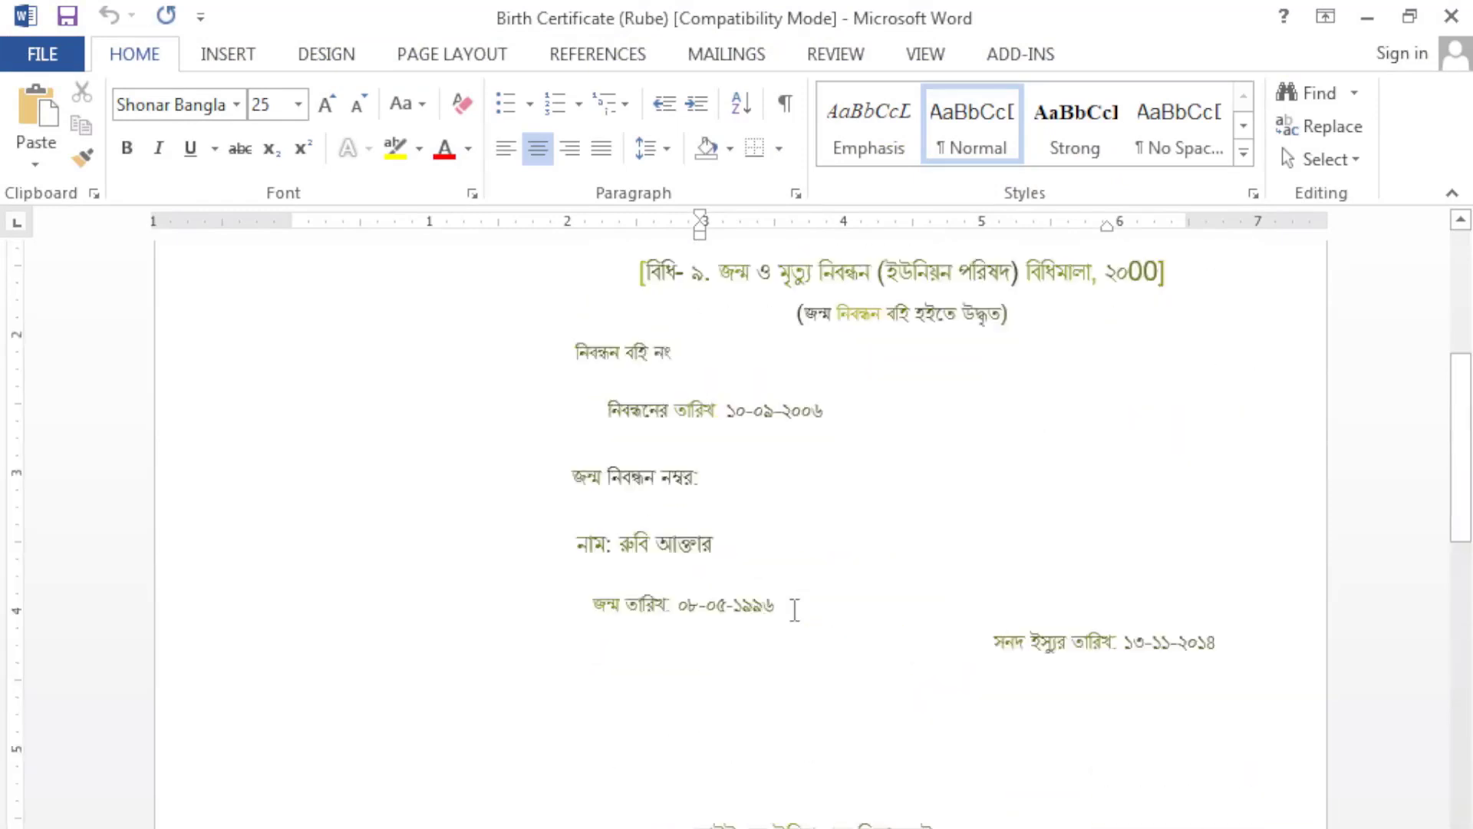
scroll(793, 610, up, 5)
scroll(792, 608, up, 5)
scroll(792, 607, up, 2)
Left-align the certificate's title line with Ctrl+L.
key(ctrl+l)
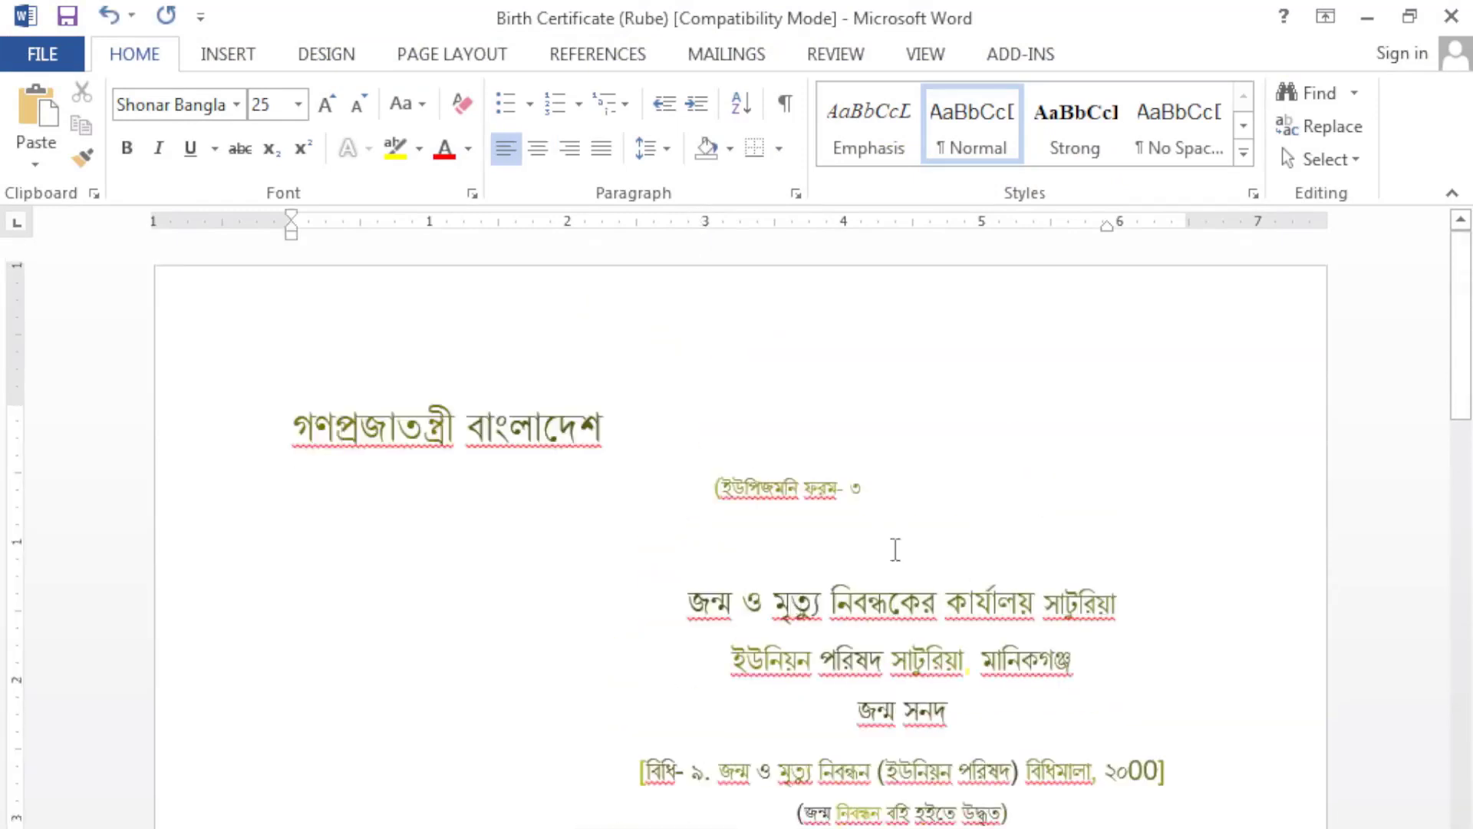
scroll(898, 668, down, 5)
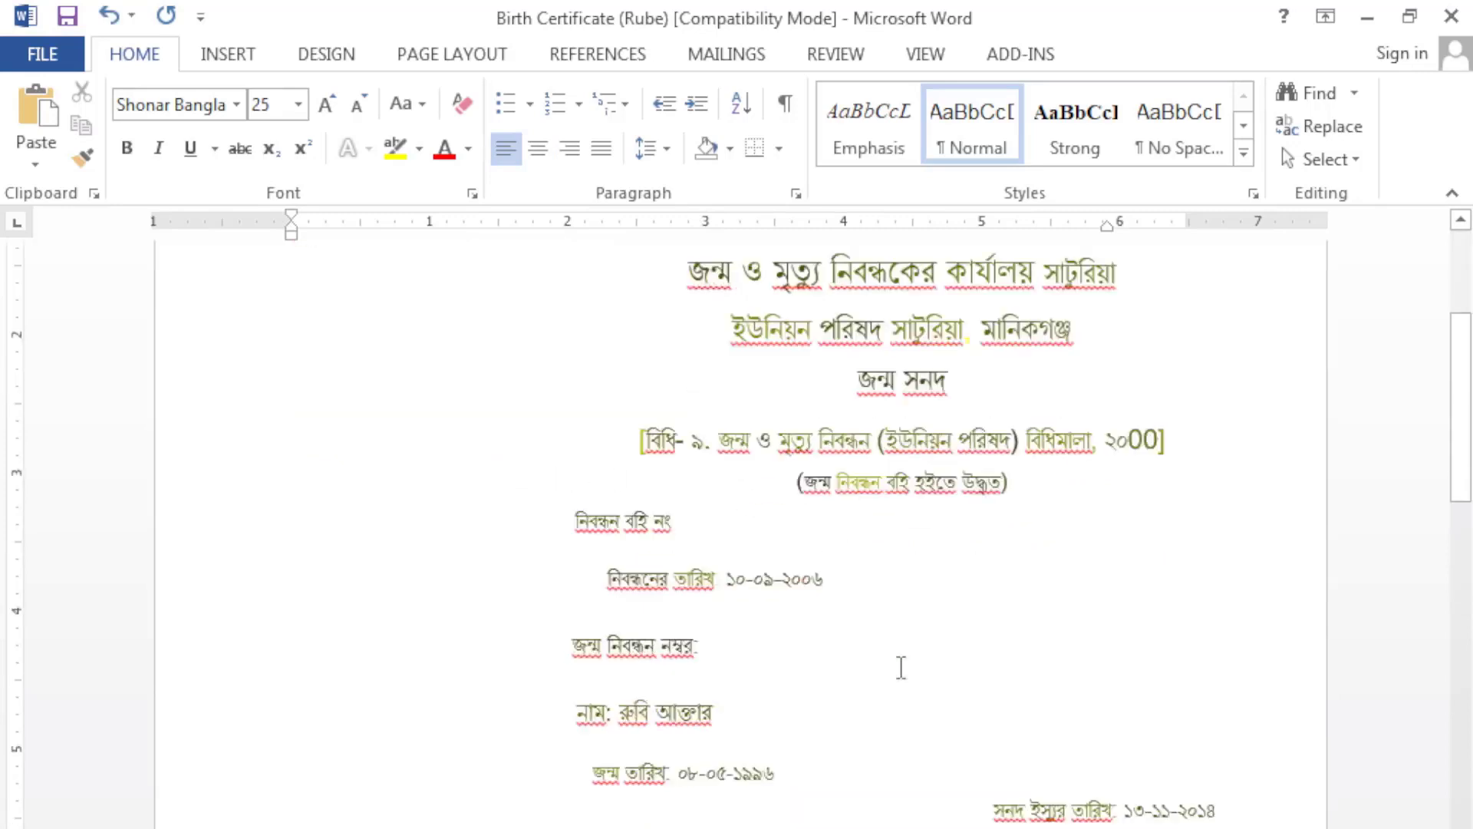
scroll(911, 717, down, 5)
scroll(911, 726, down, 2)
scroll(913, 728, down, 4)
scroll(913, 728, down, 4)
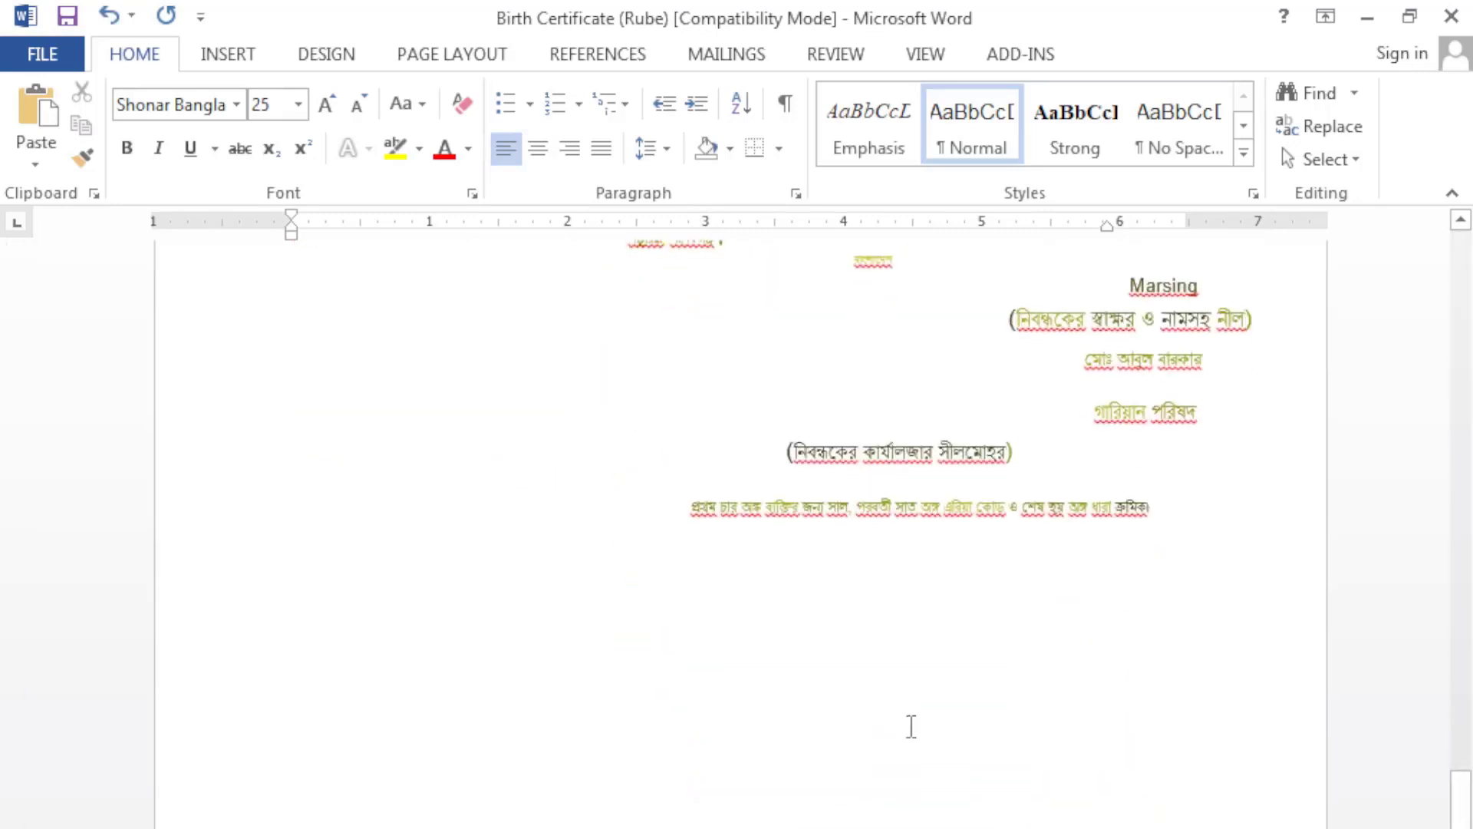
Select all the certificate text in Word and left-align it.
key(ctrl+a)
scroll(751, 388, up, 4)
scroll(751, 388, up, 2)
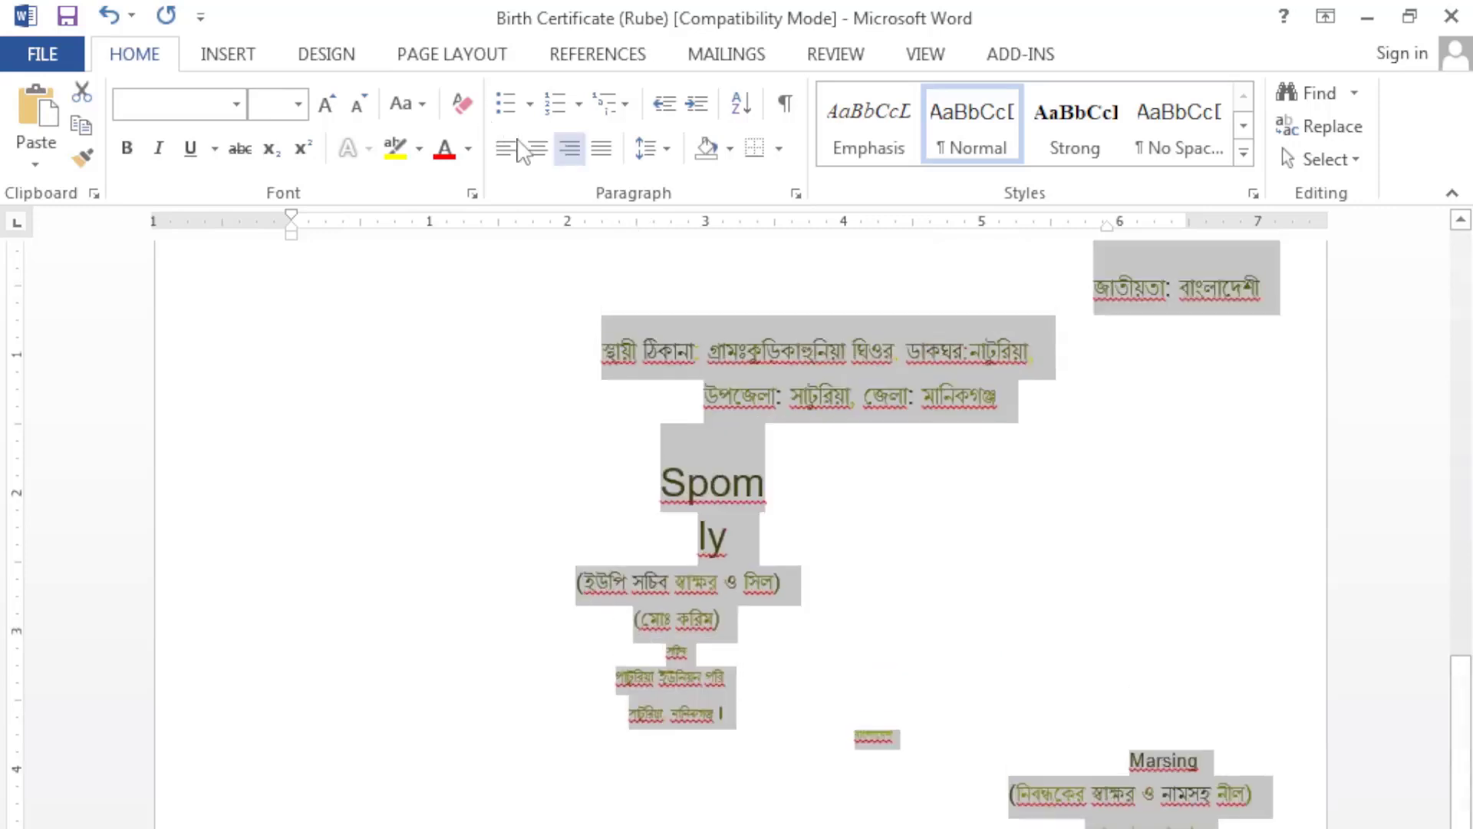
click(507, 154)
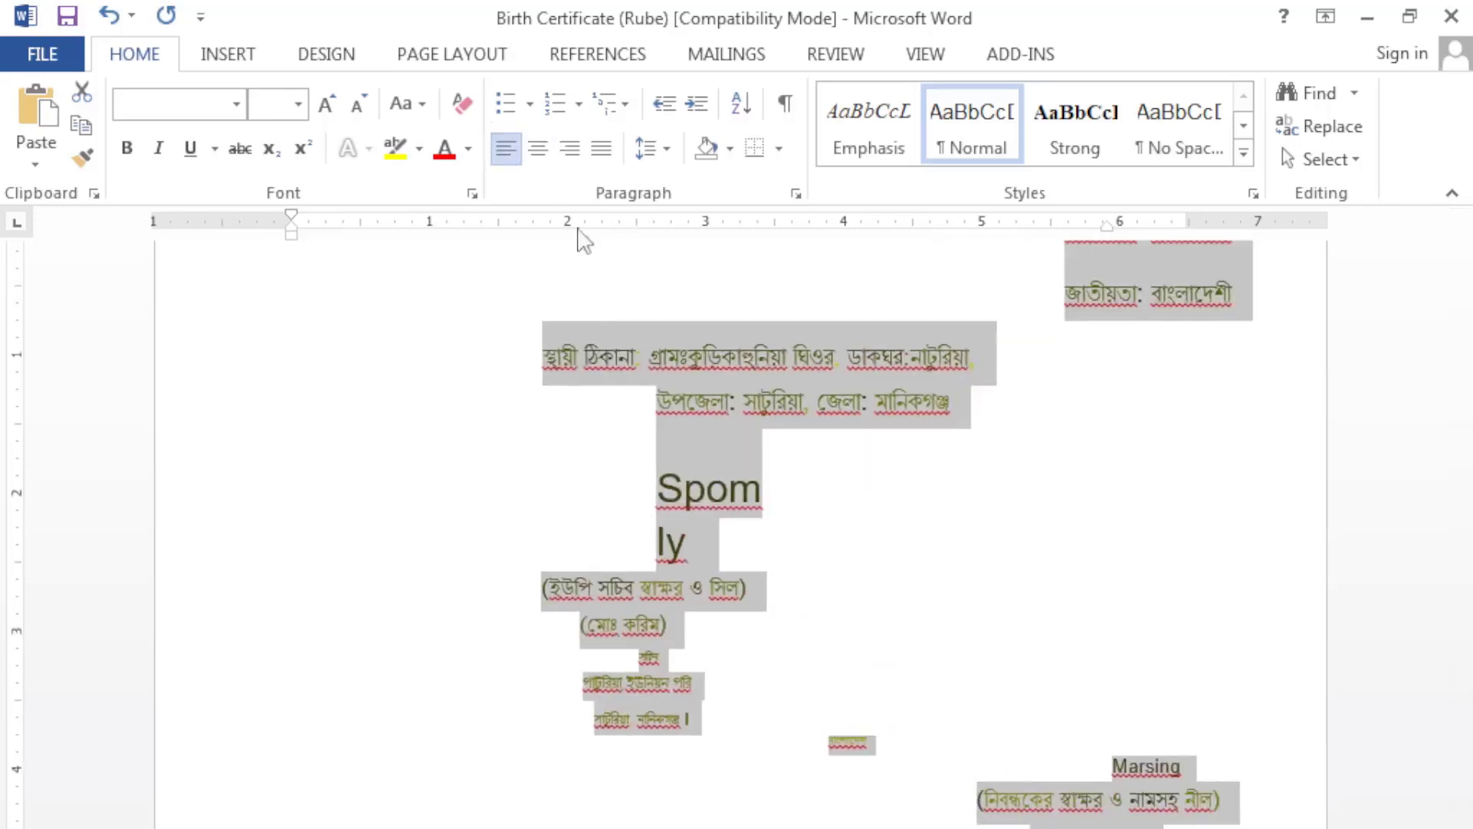
scroll(767, 476, up, 5)
scroll(770, 508, up, 4)
scroll(770, 508, up, 3)
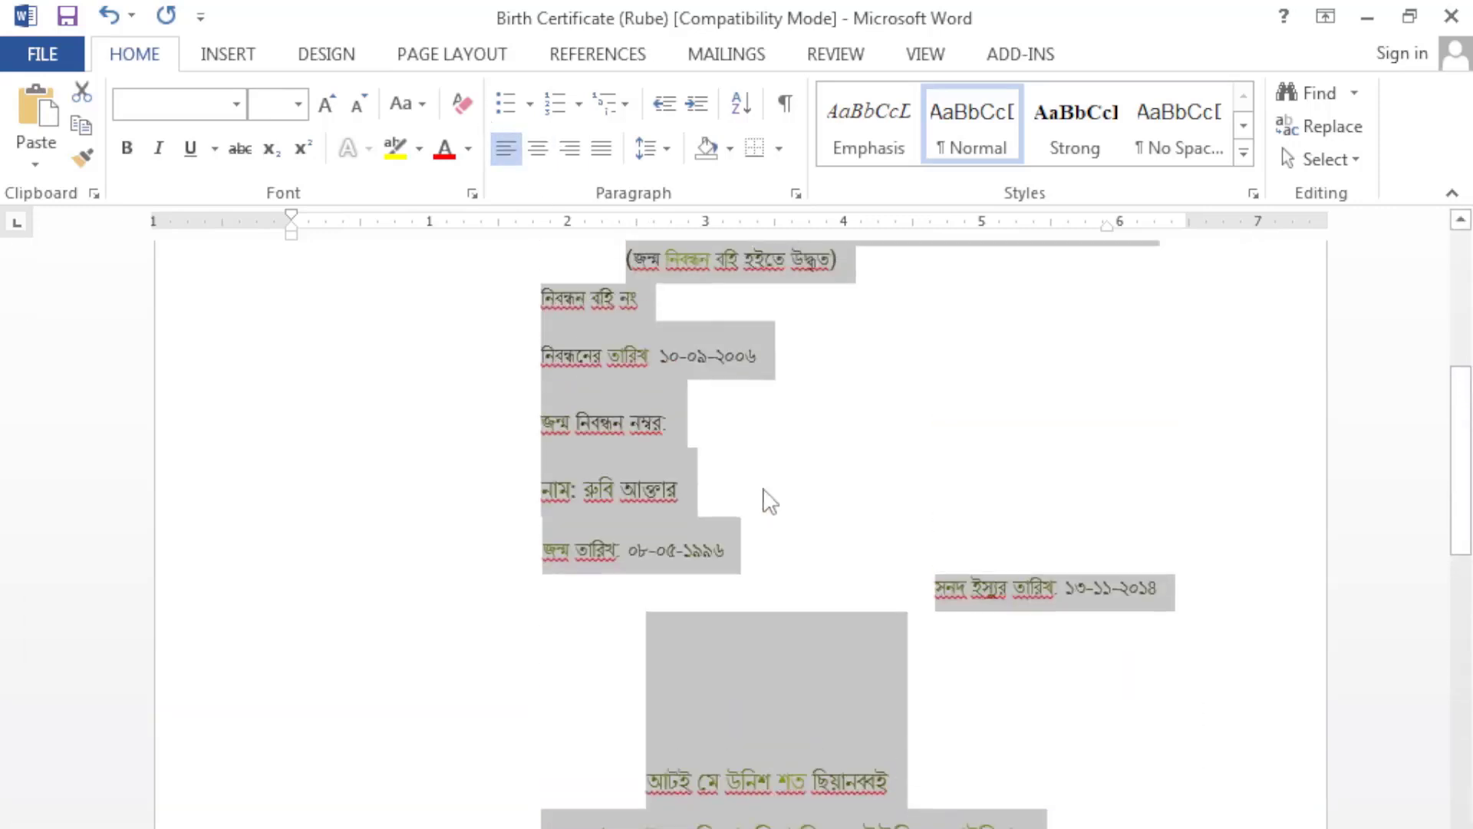
click(767, 506)
scroll(767, 507, up, 7)
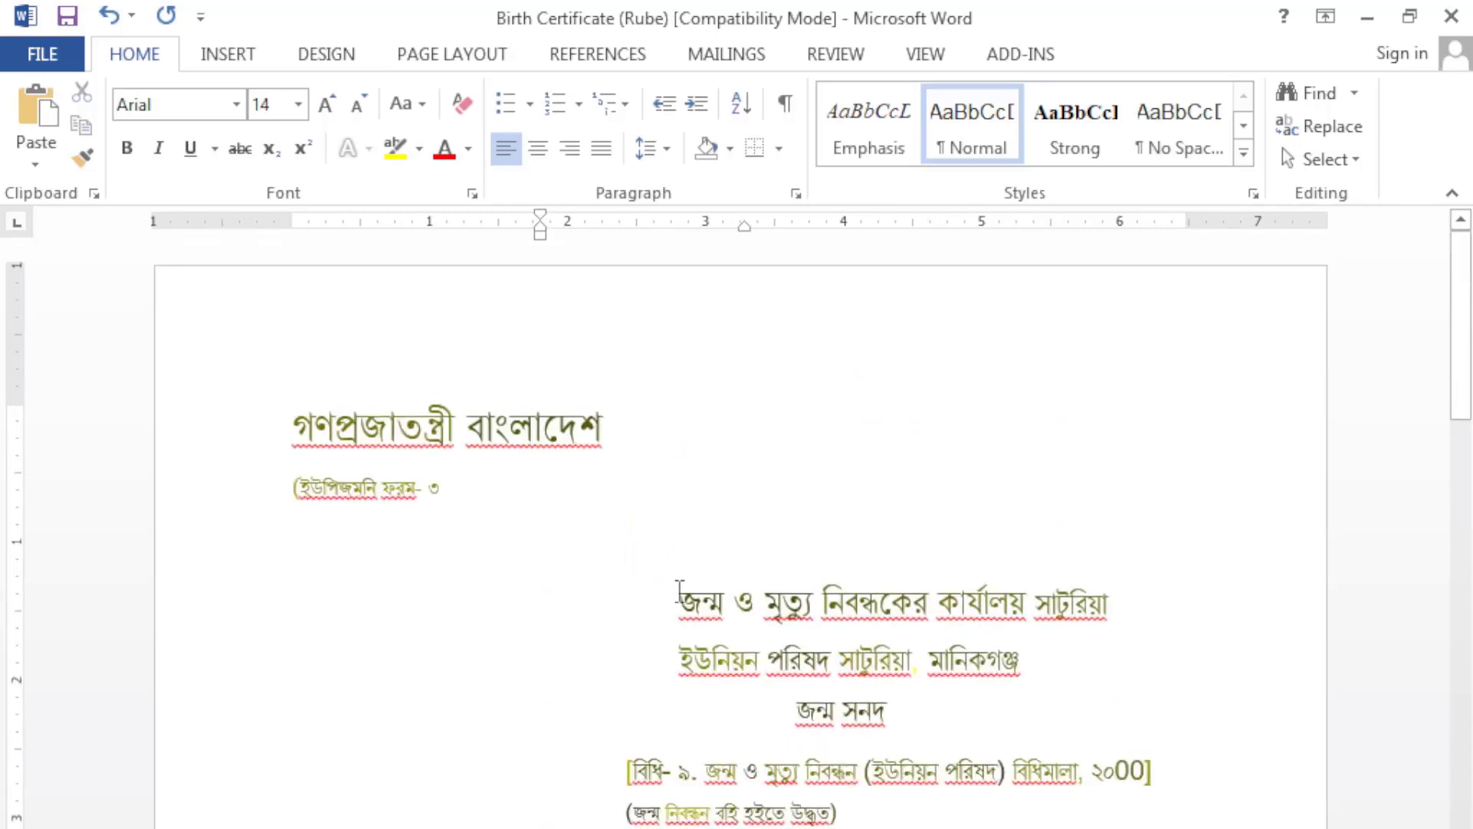
Remove the registrar's office heading indent so it joins the Union Parishad line at the left margin.
click(676, 589)
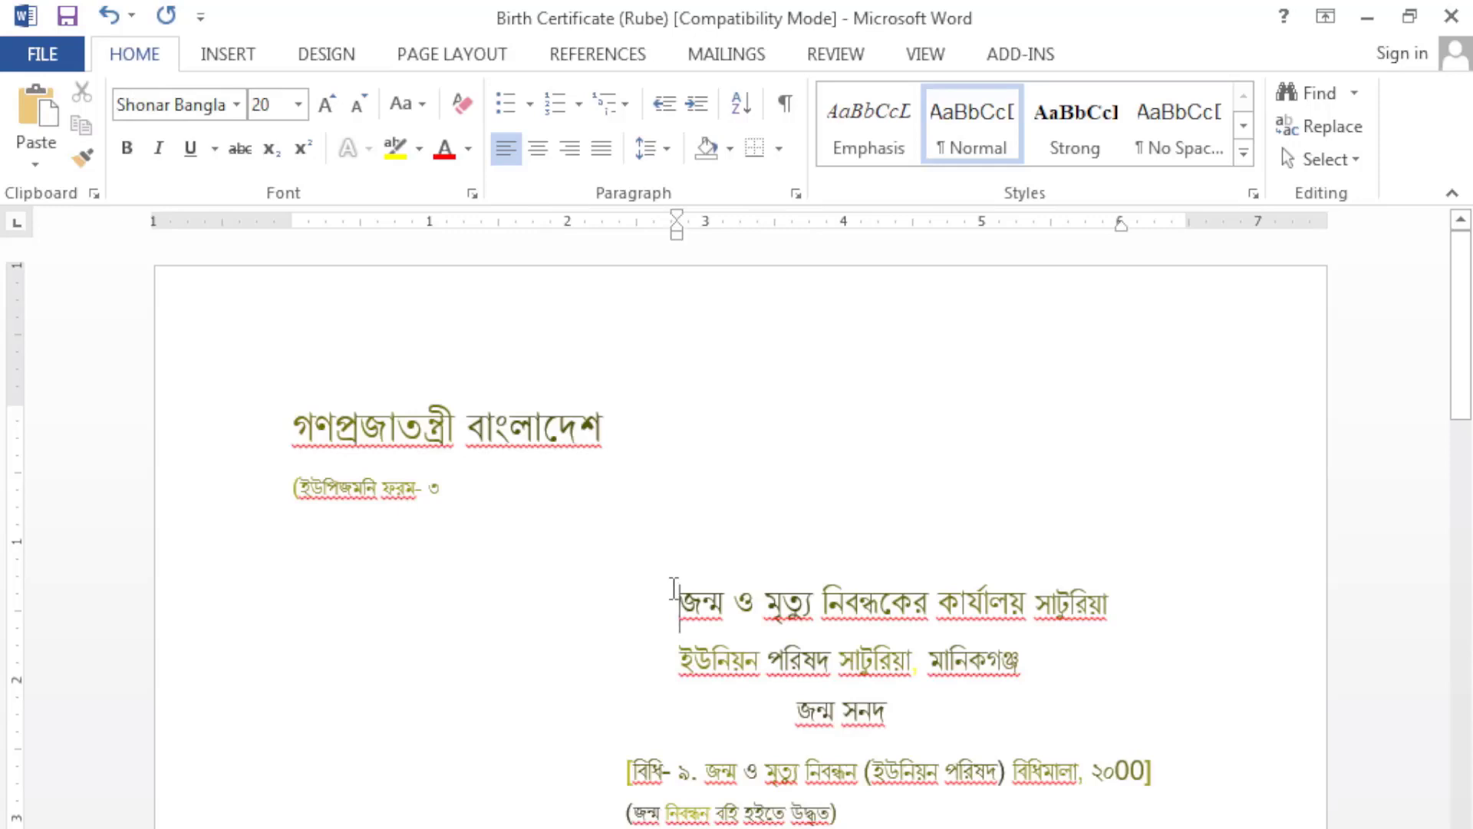
key(BackSpace)
click(778, 649)
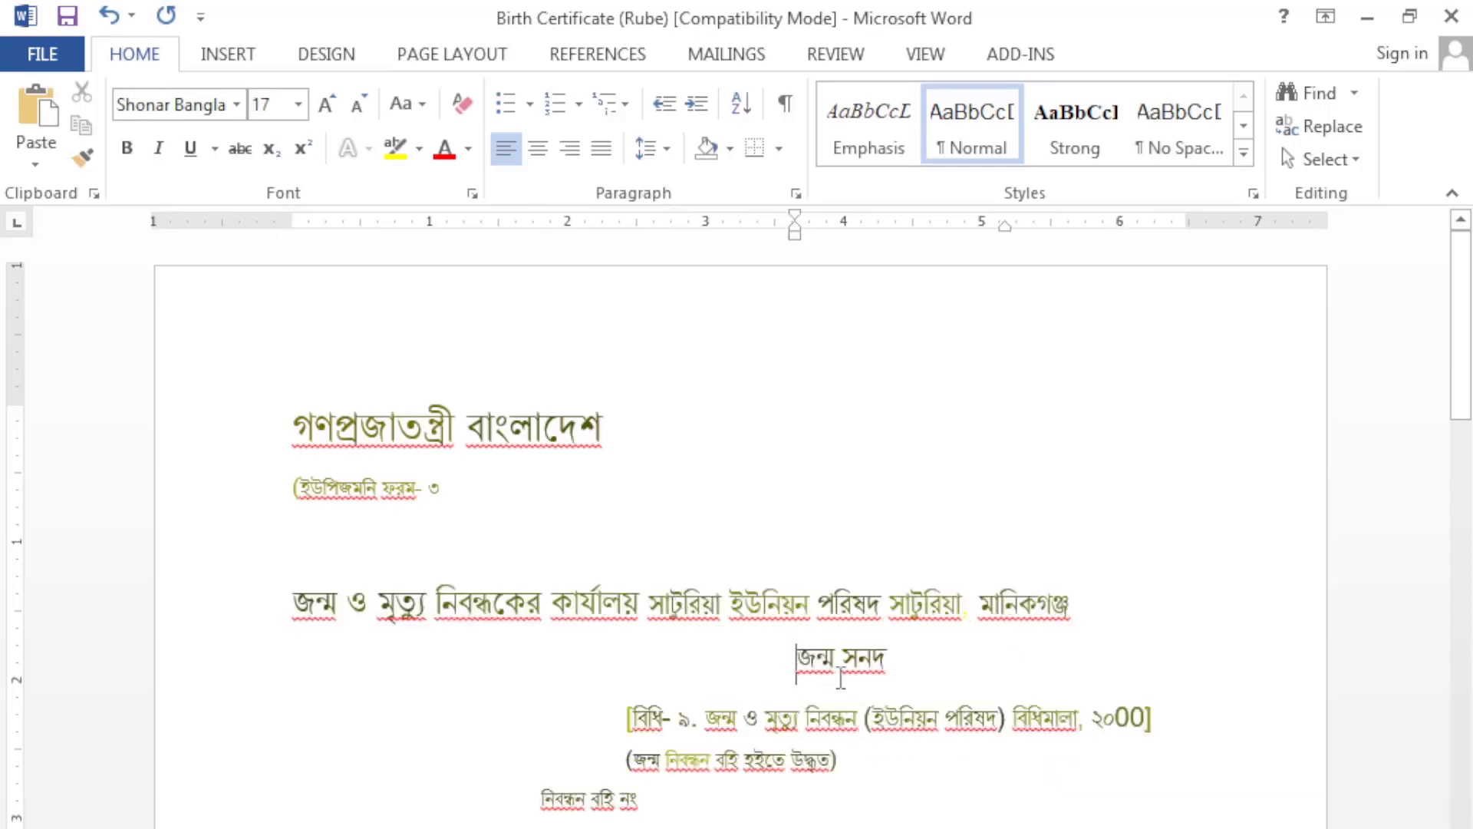